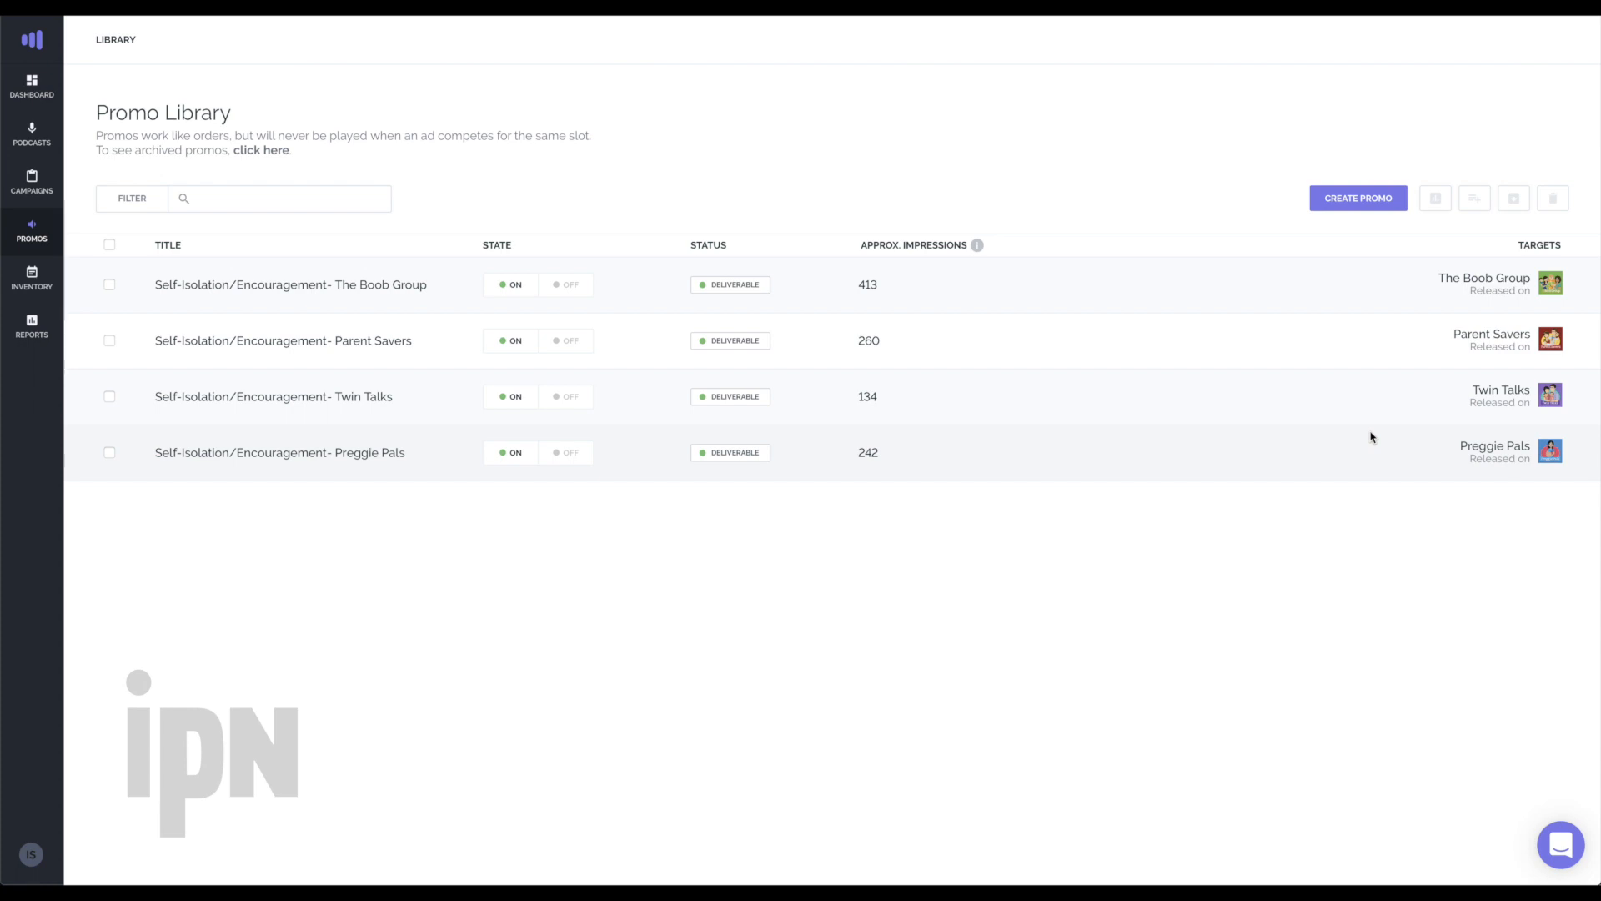
Start a new promo and title it "Self-Isolation/Encouragement- Newbies".
{"action": "left_click", "coordinate": [1377, 200]}
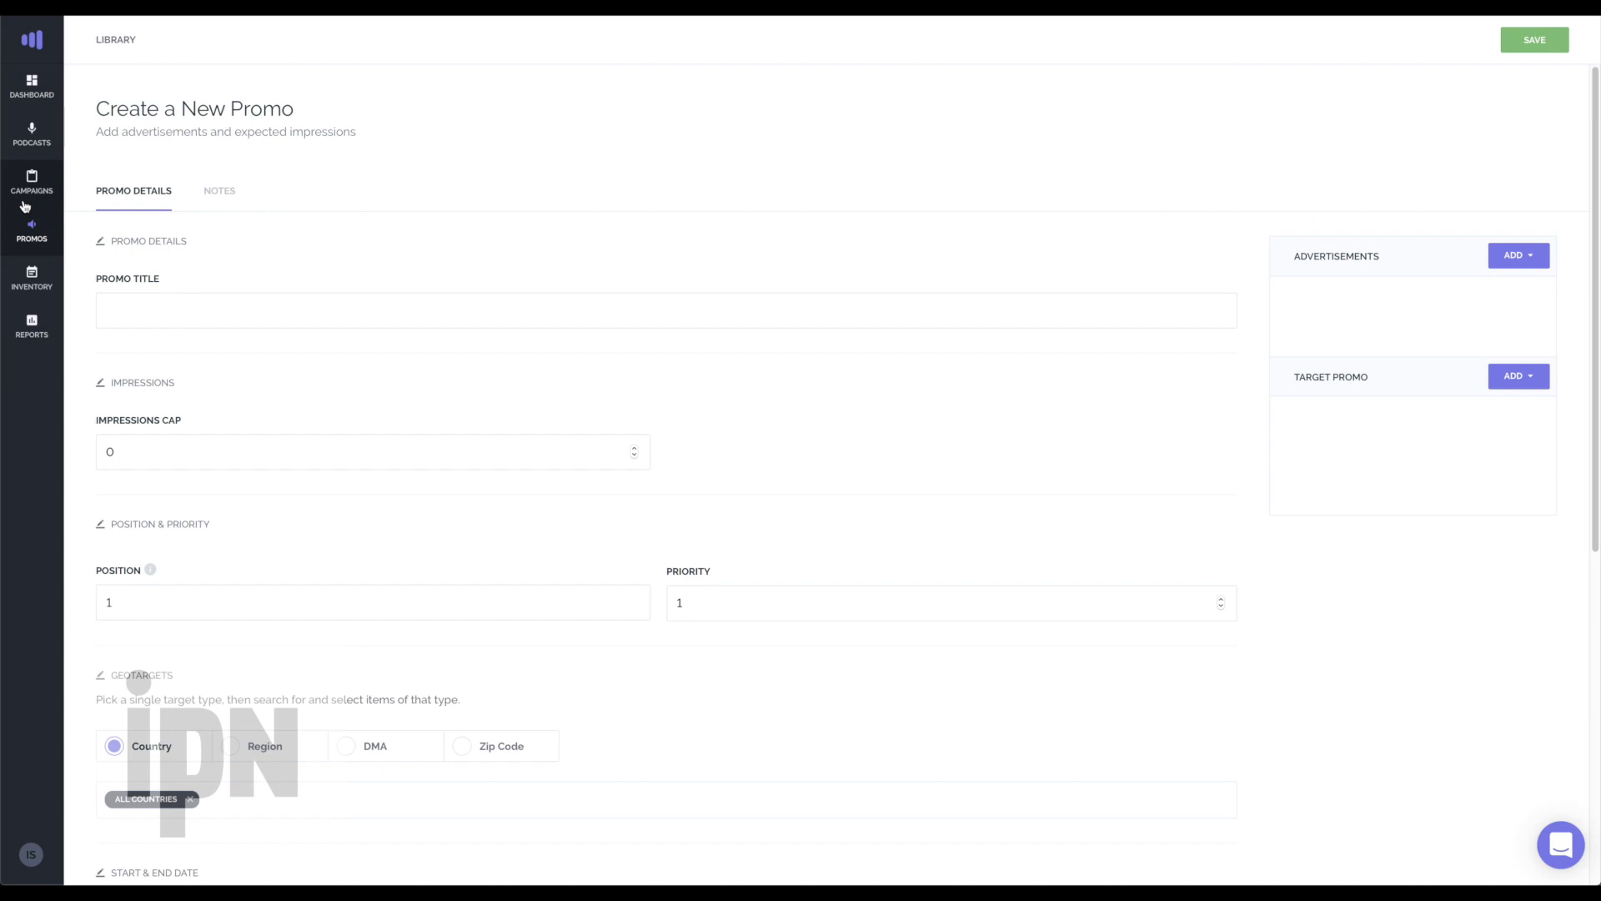
{"action": "left_click", "coordinate": [318, 307]}
{"action": "type", "text": "Self-Isol"}
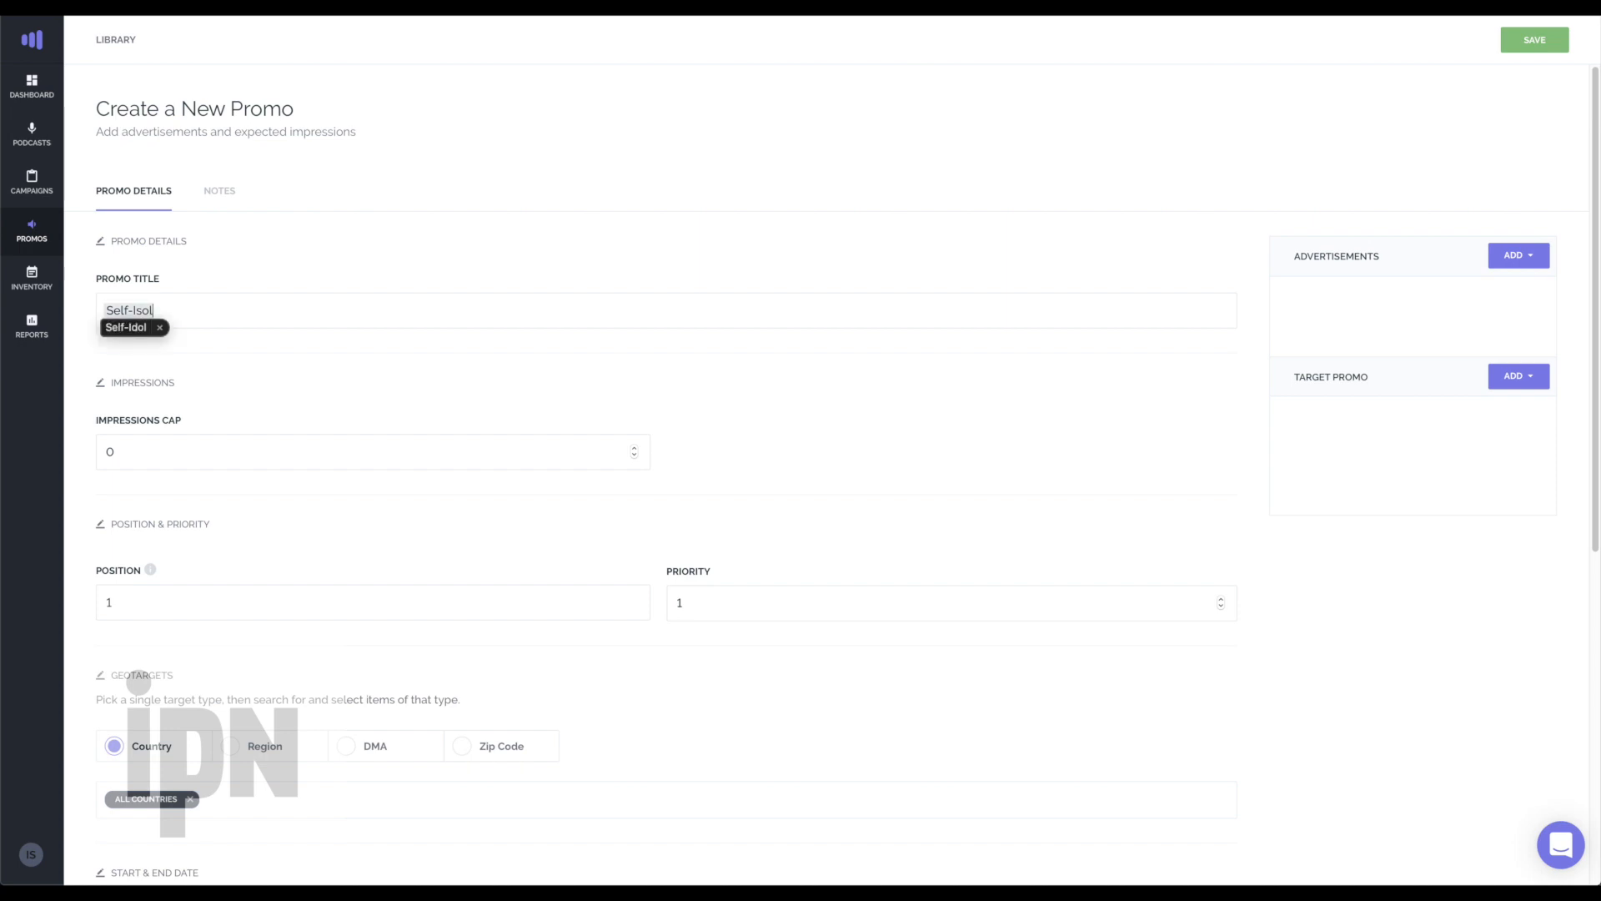
{"action": "type", "text": "ation/Encouragement- Newbies"}
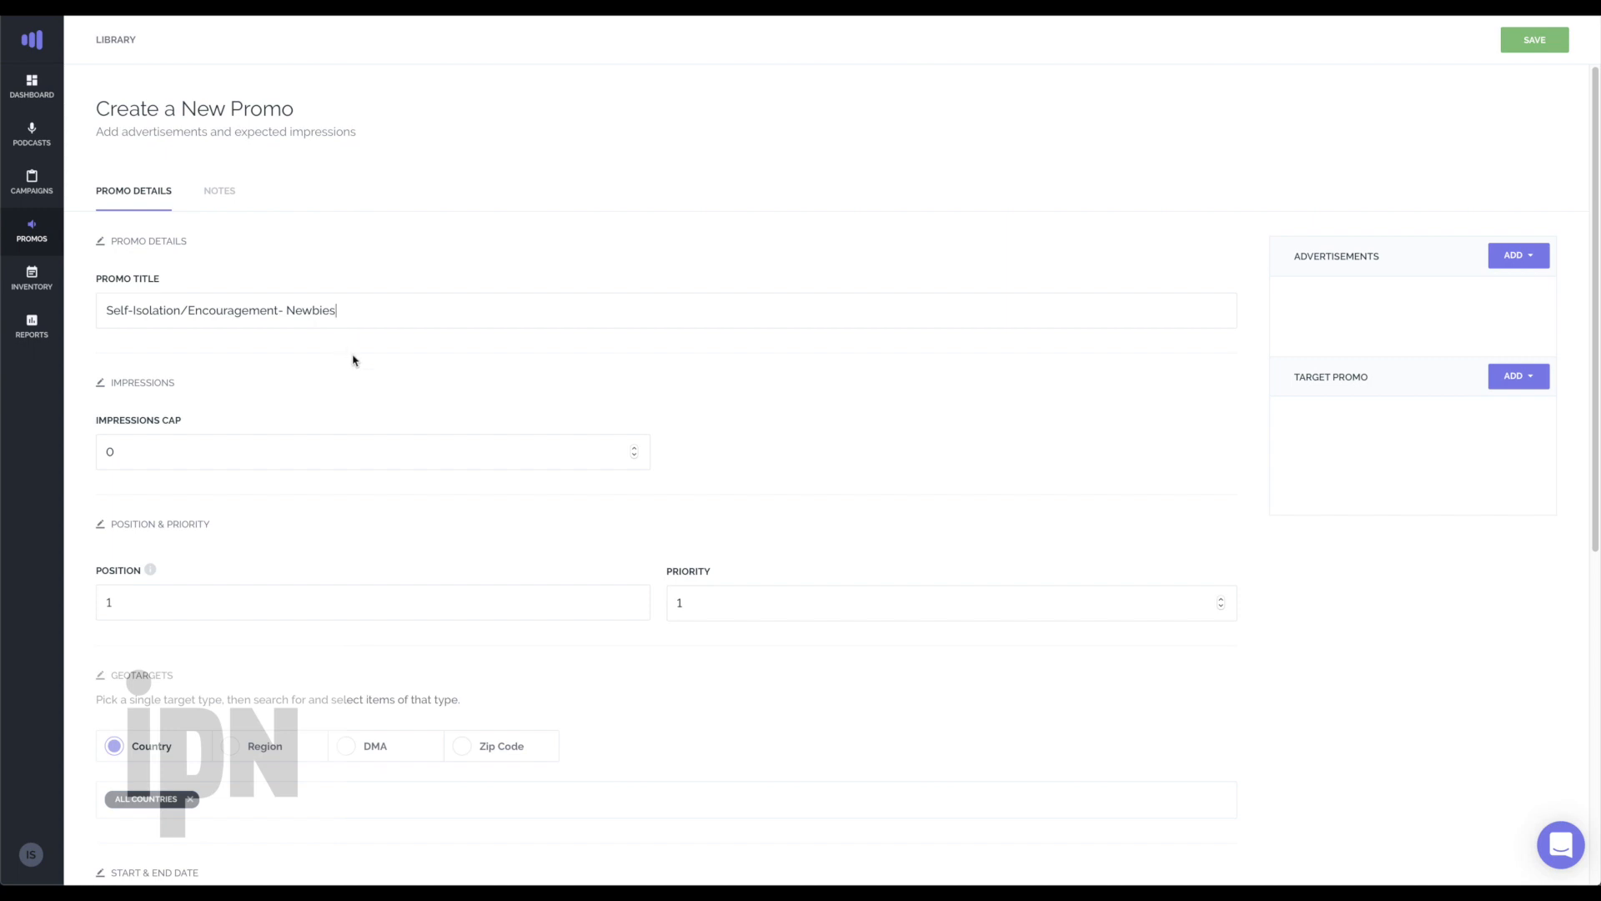
Set the promo's position to No Position.
{"action": "scroll", "coordinate": [353, 361], "scroll_direction": "down", "scroll_amount": 1}
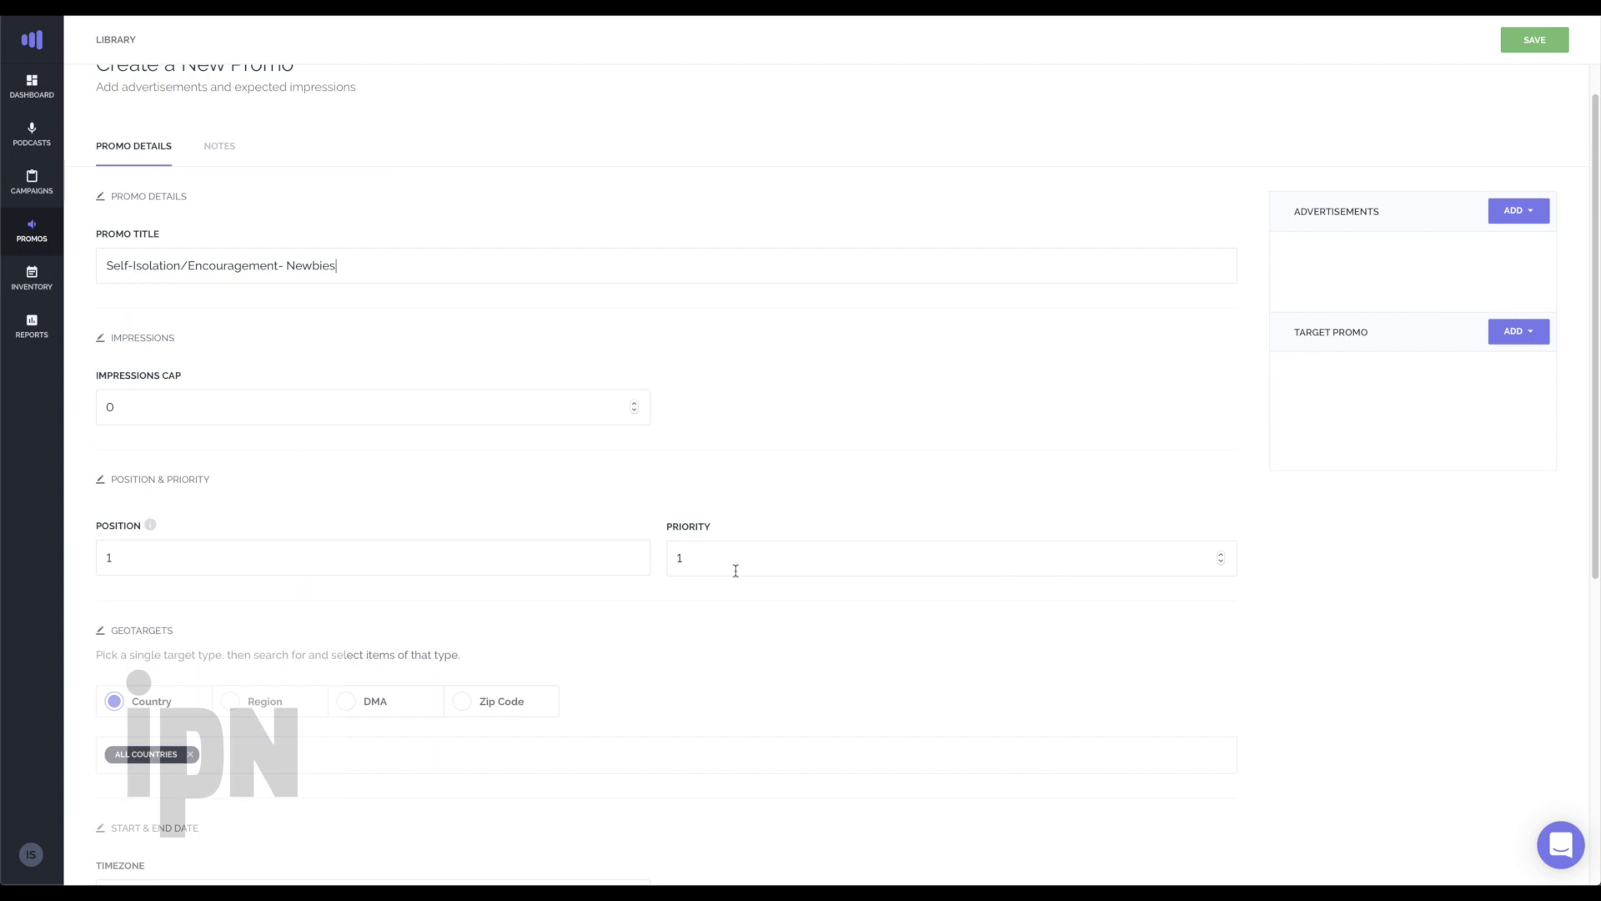
{"action": "left_click", "coordinate": [178, 561]}
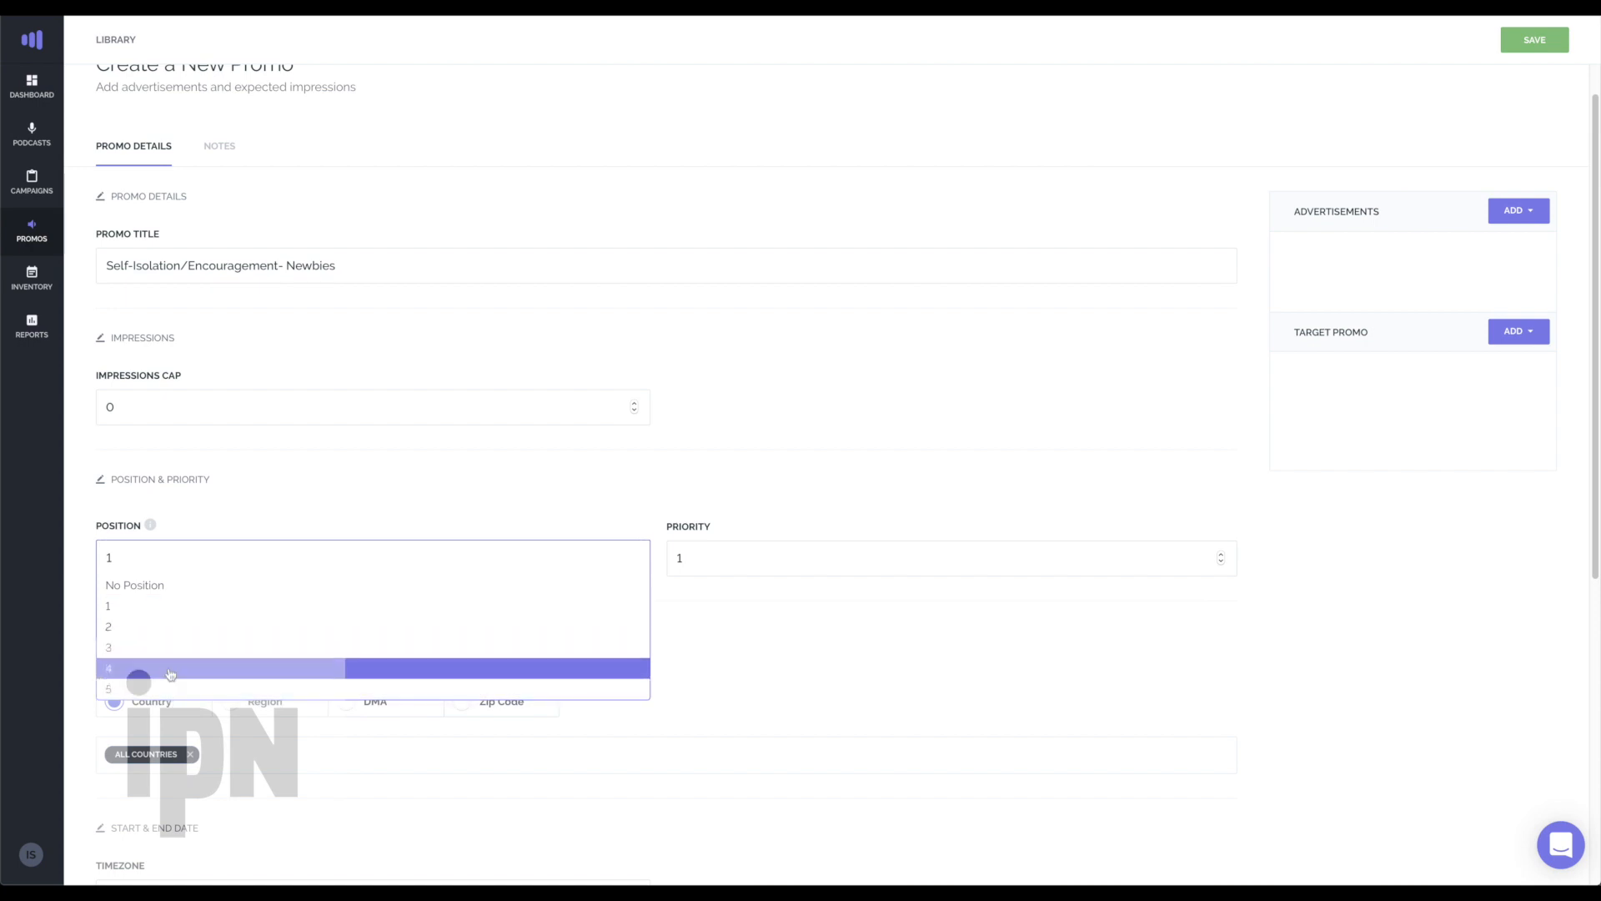
{"action": "left_click", "coordinate": [173, 594]}
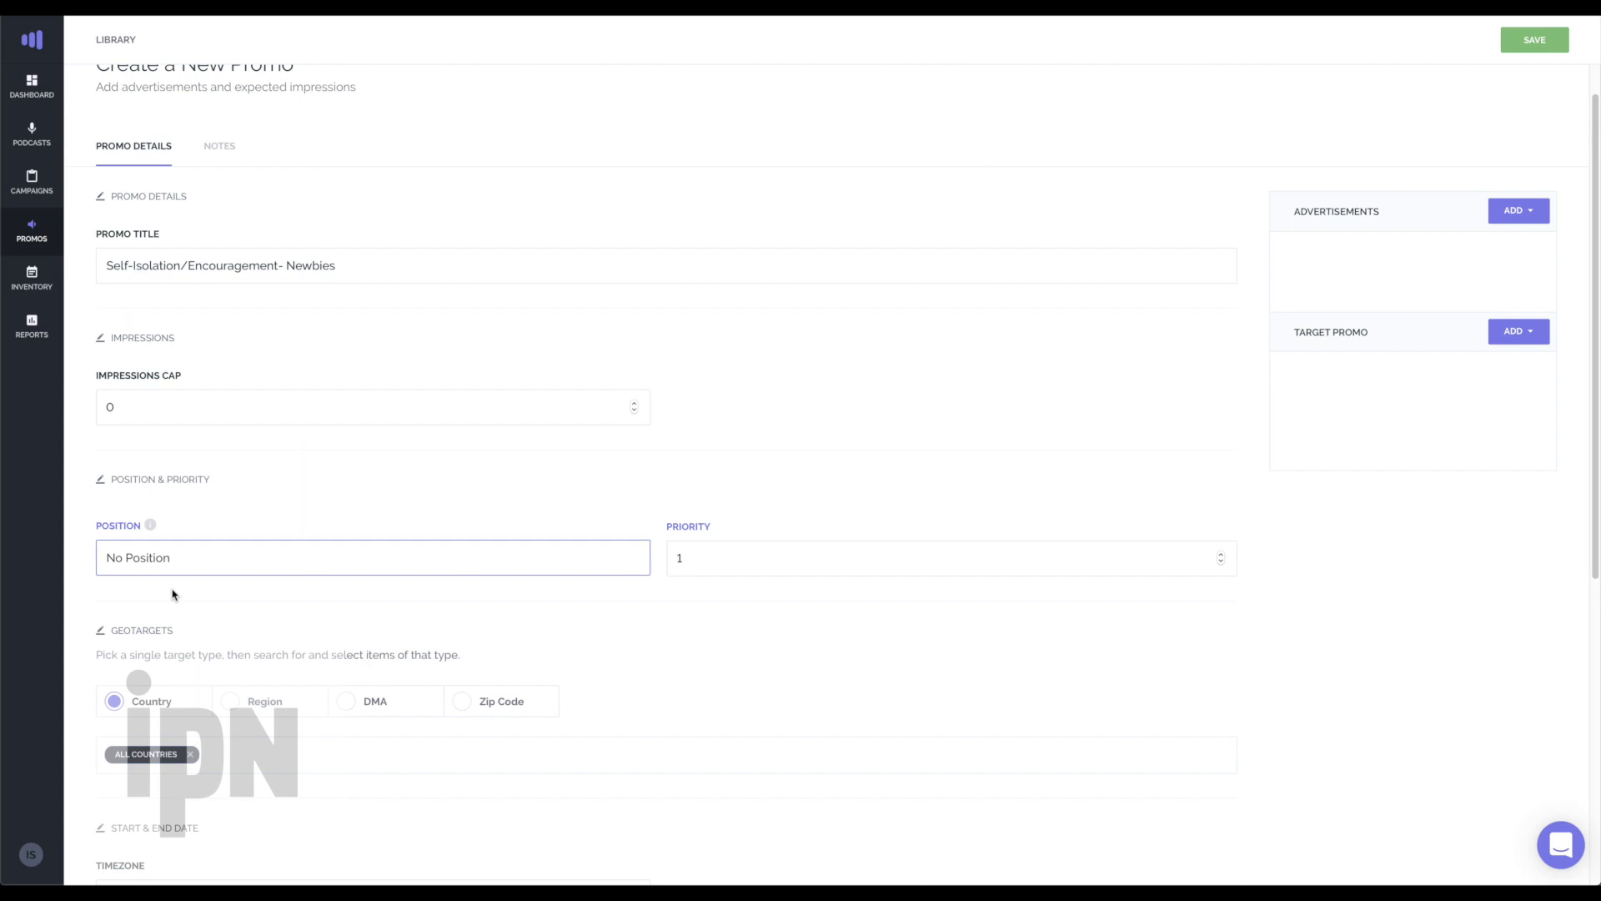
{"action": "left_click", "coordinate": [185, 569]}
{"action": "left_click", "coordinate": [174, 617]}
{"action": "left_click", "coordinate": [185, 564]}
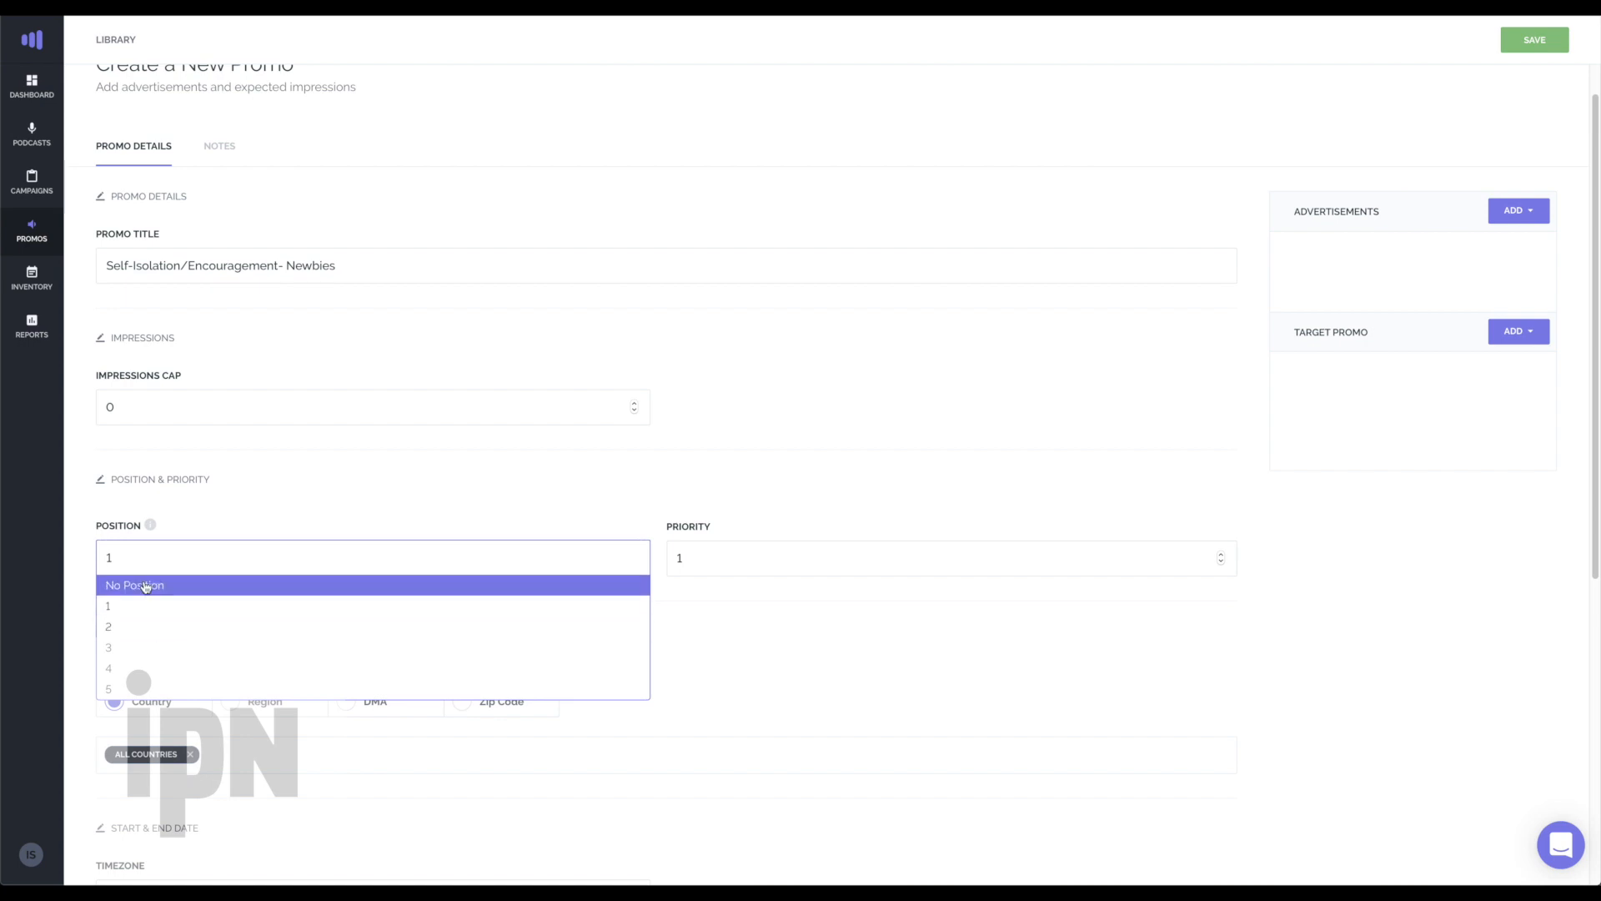
{"action": "left_click", "coordinate": [146, 587]}
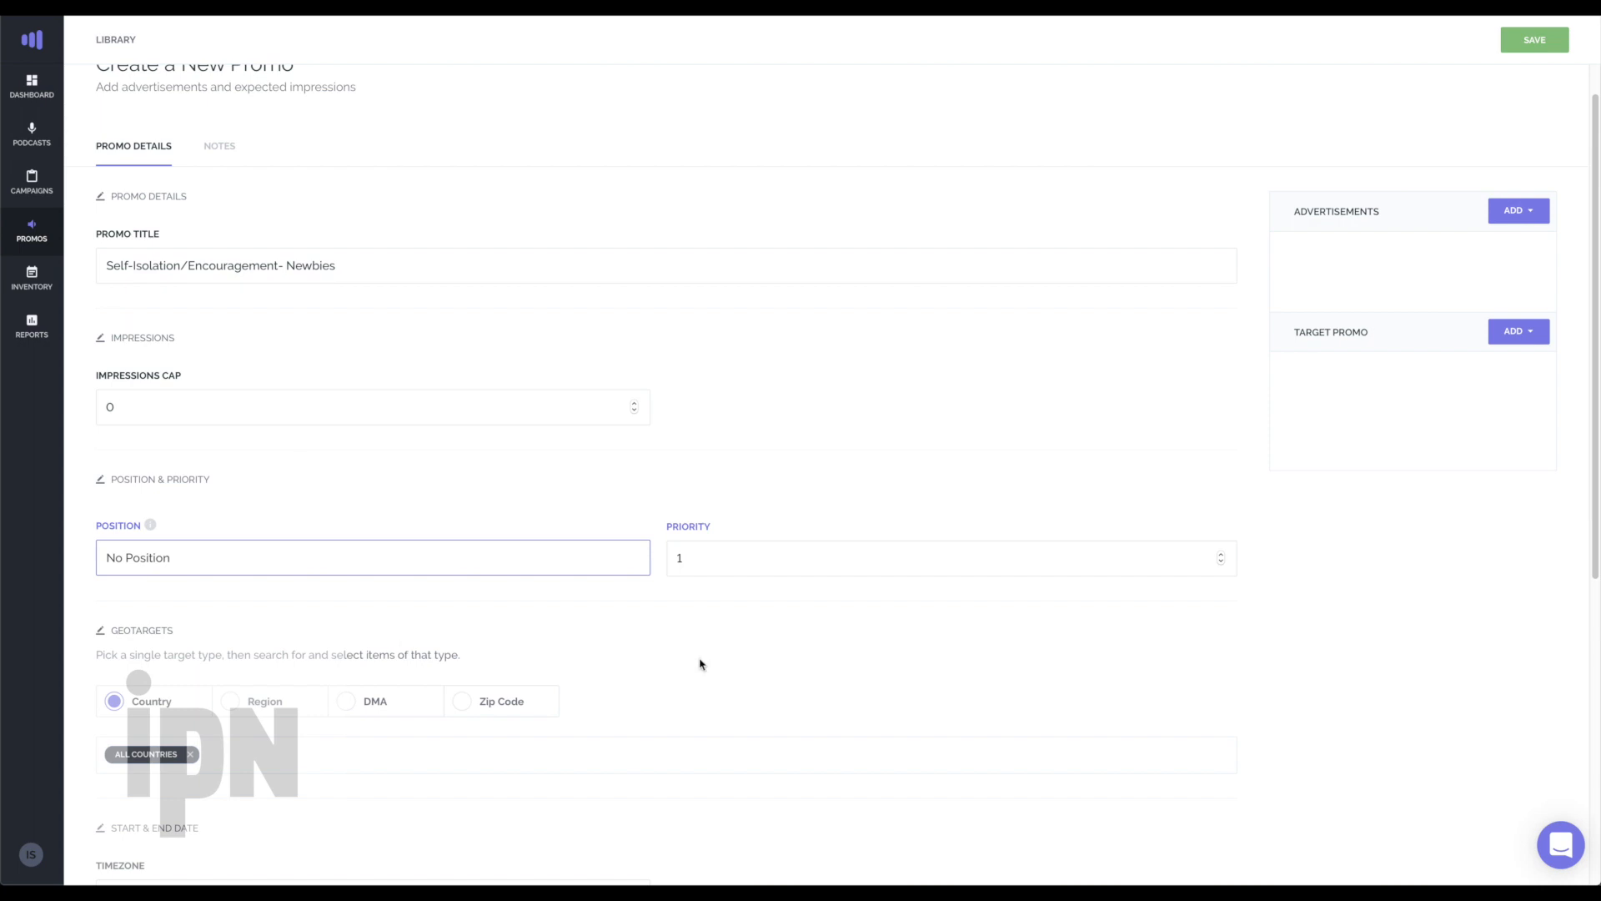
Remove the All Countries geotarget and add All Countries back as the country target.
{"action": "scroll", "coordinate": [703, 661], "scroll_direction": "down", "scroll_amount": 2}
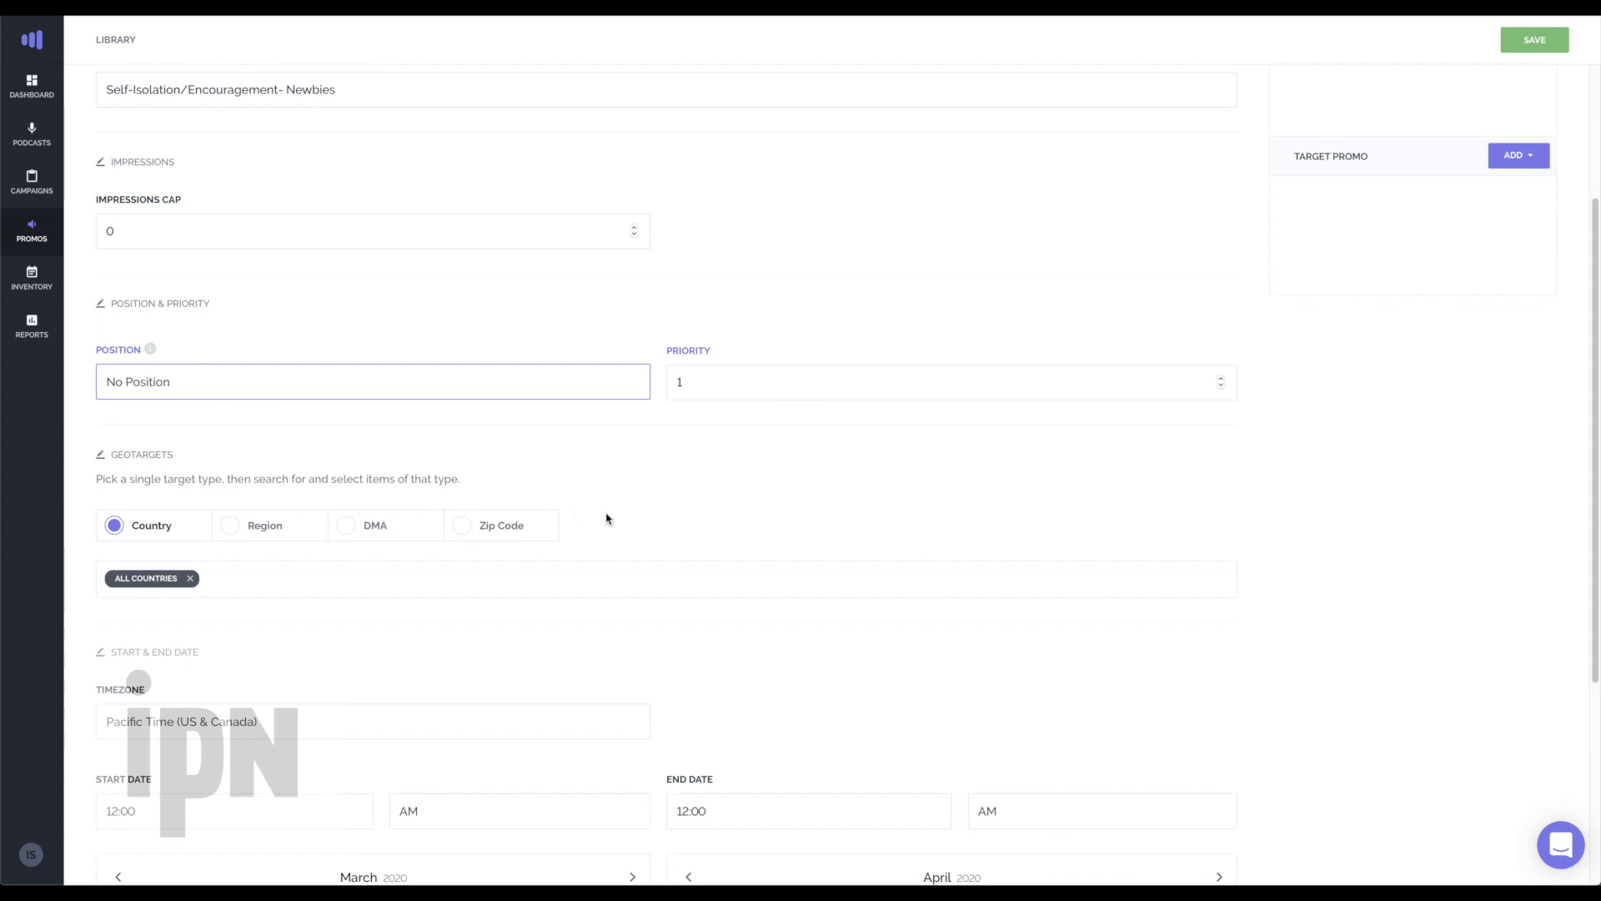
{"action": "scroll", "coordinate": [242, 506], "scroll_direction": "up", "scroll_amount": 1}
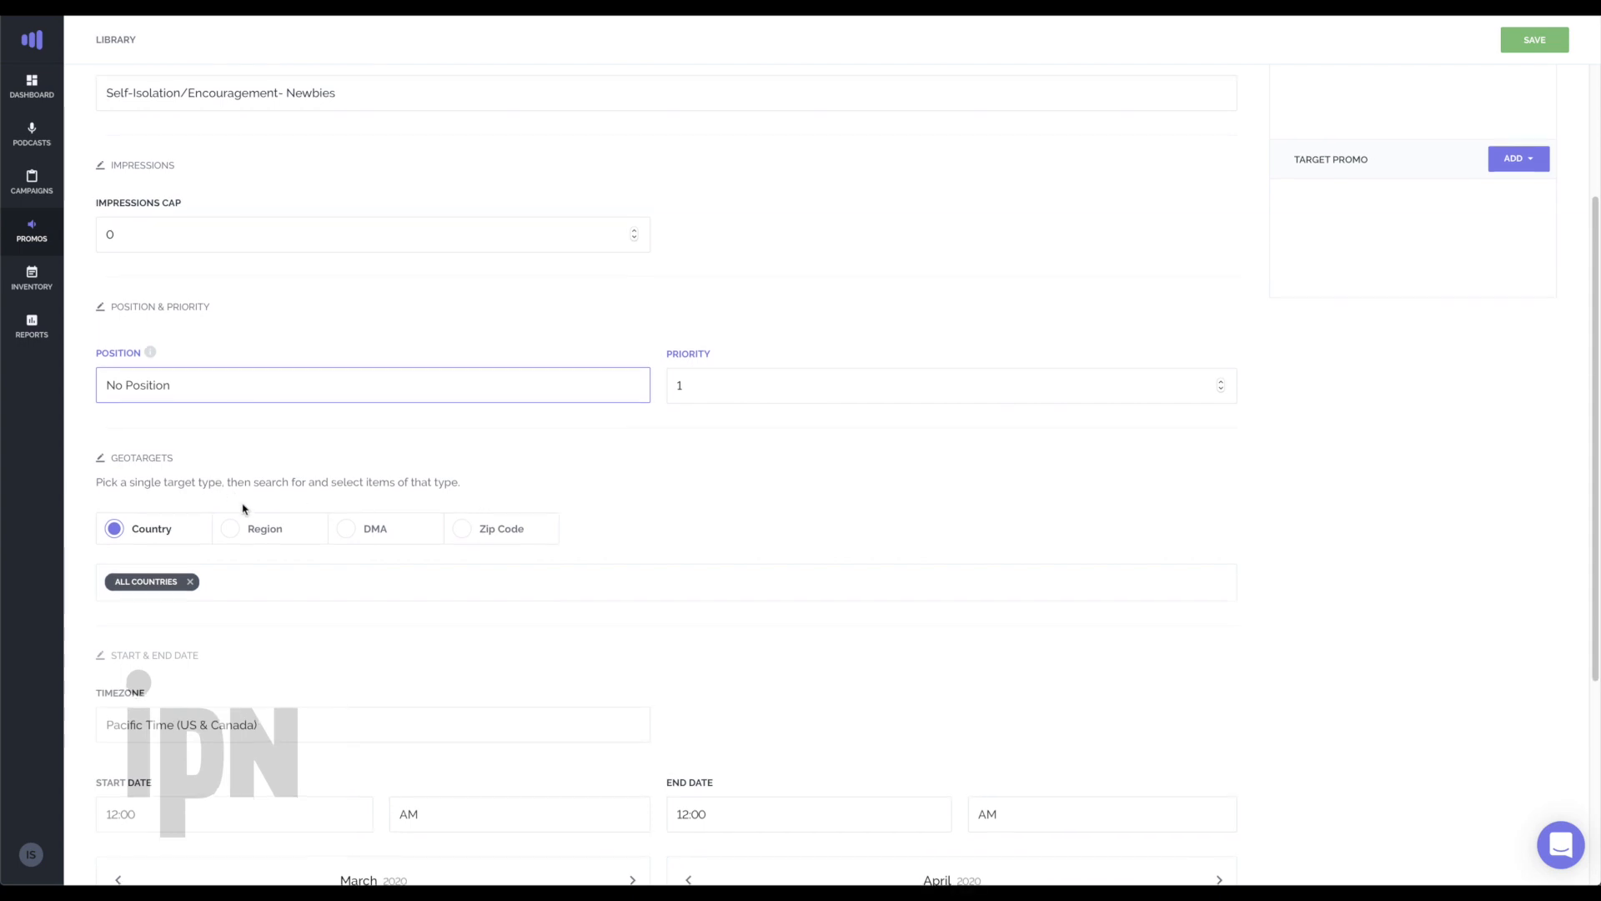
{"action": "left_click", "coordinate": [191, 583]}
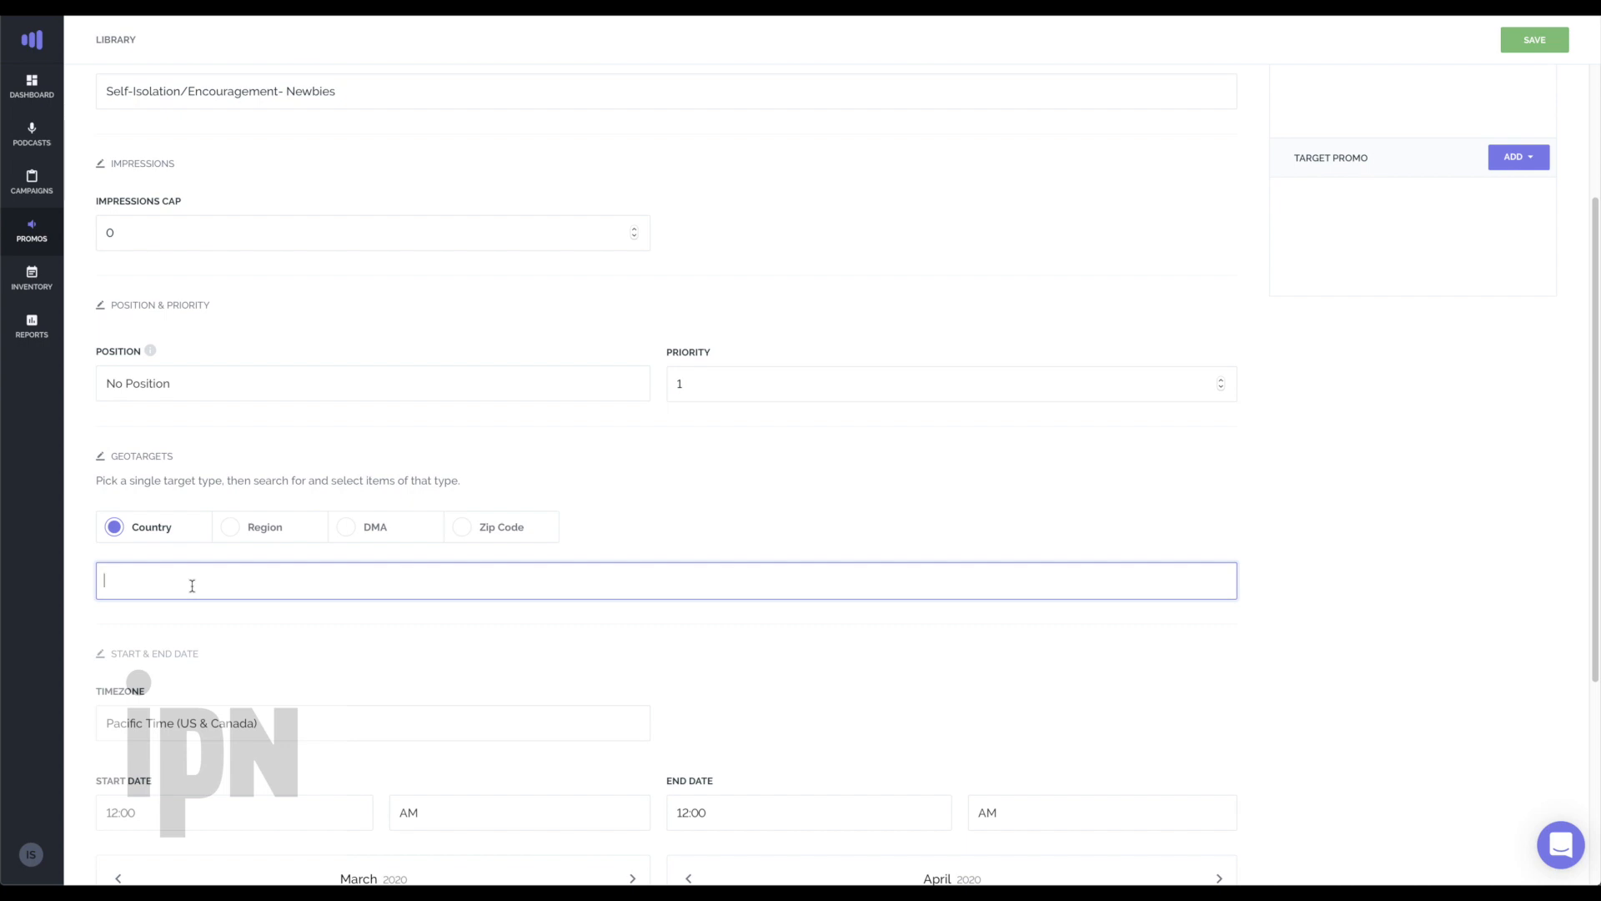
{"action": "scroll", "coordinate": [165, 520], "scroll_direction": "down", "scroll_amount": 1}
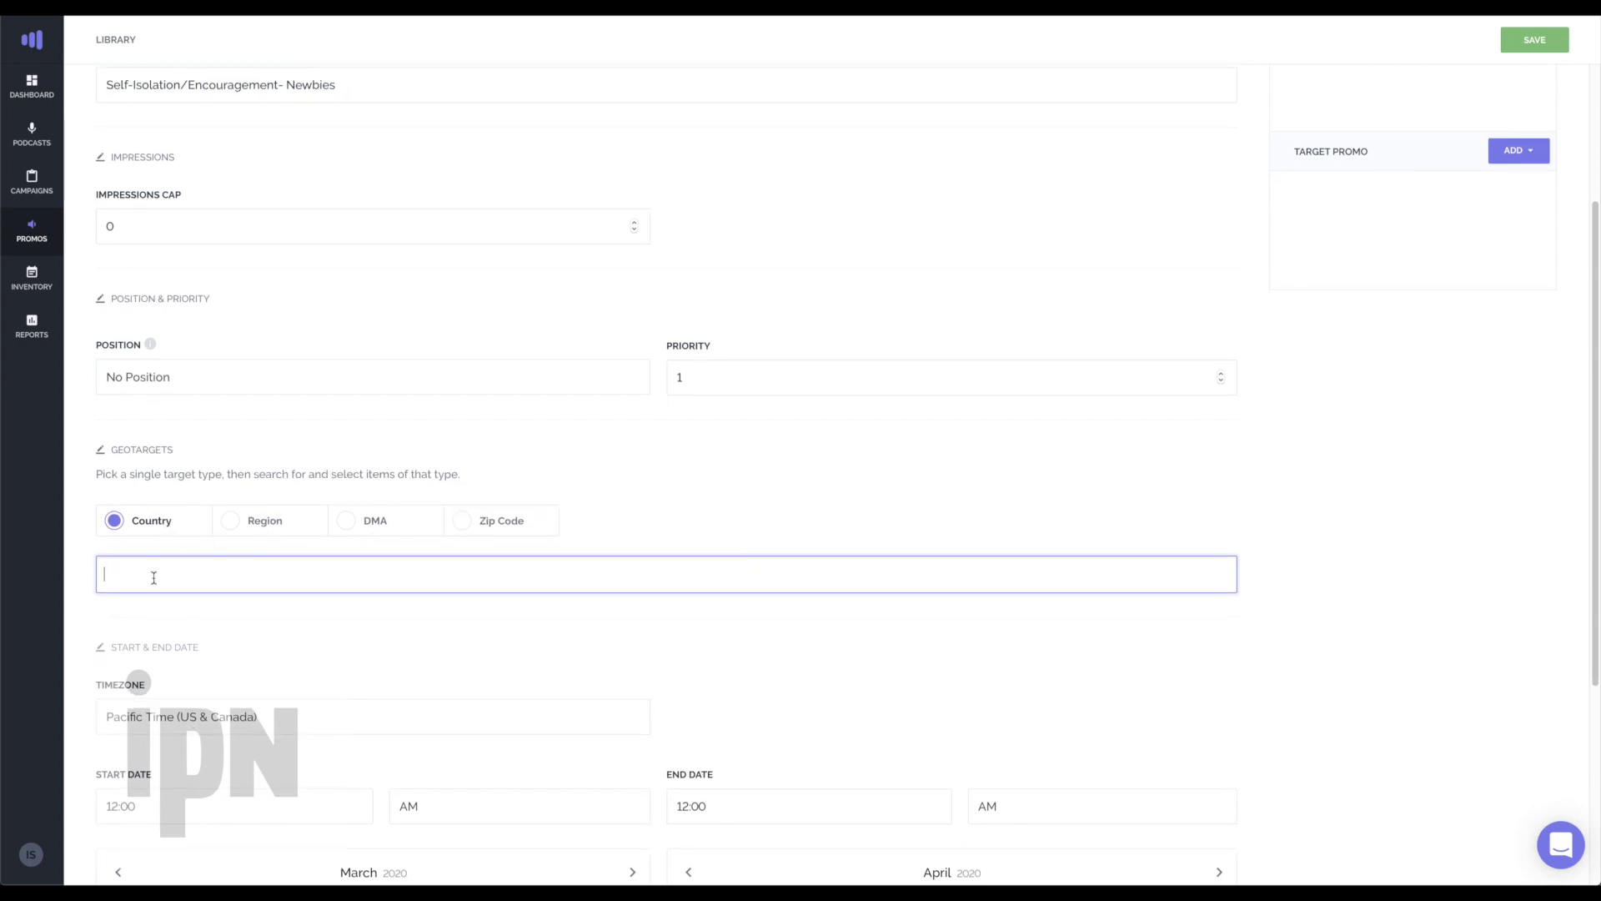
{"action": "scroll", "coordinate": [153, 578], "scroll_direction": "up", "scroll_amount": 1}
{"action": "type", "text": "all"}
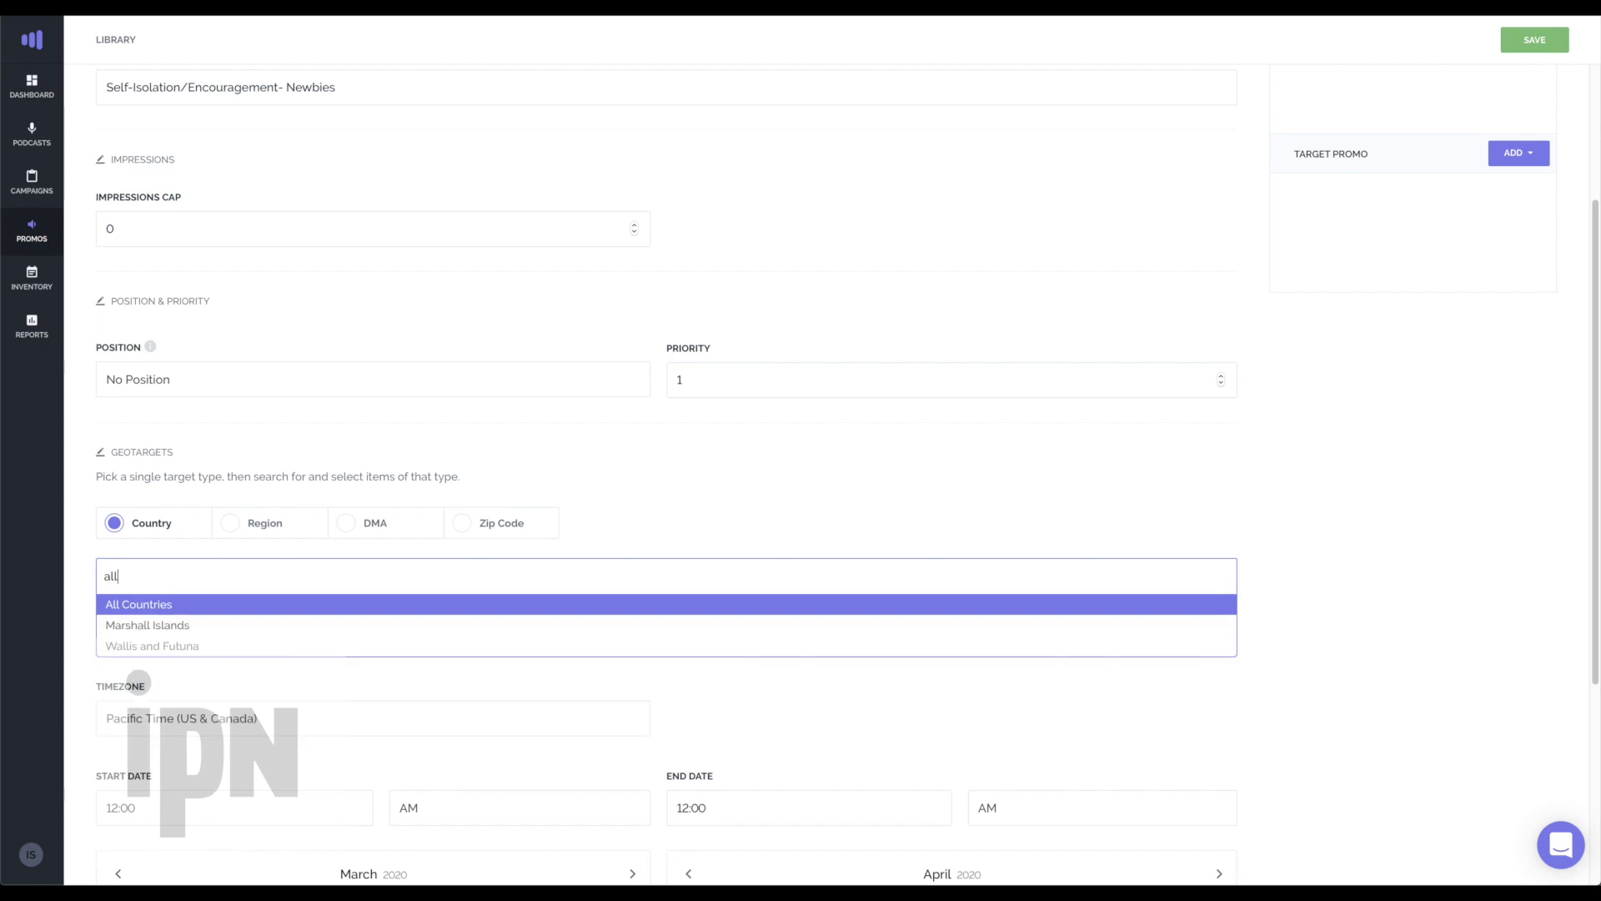
{"action": "left_click", "coordinate": [152, 609]}
Set the promo's end date to April 30, 2020.
{"action": "scroll", "coordinate": [351, 640], "scroll_direction": "down", "scroll_amount": 1}
{"action": "scroll", "coordinate": [351, 640], "scroll_direction": "down", "scroll_amount": 1}
{"action": "scroll", "coordinate": [350, 641], "scroll_direction": "down", "scroll_amount": 1}
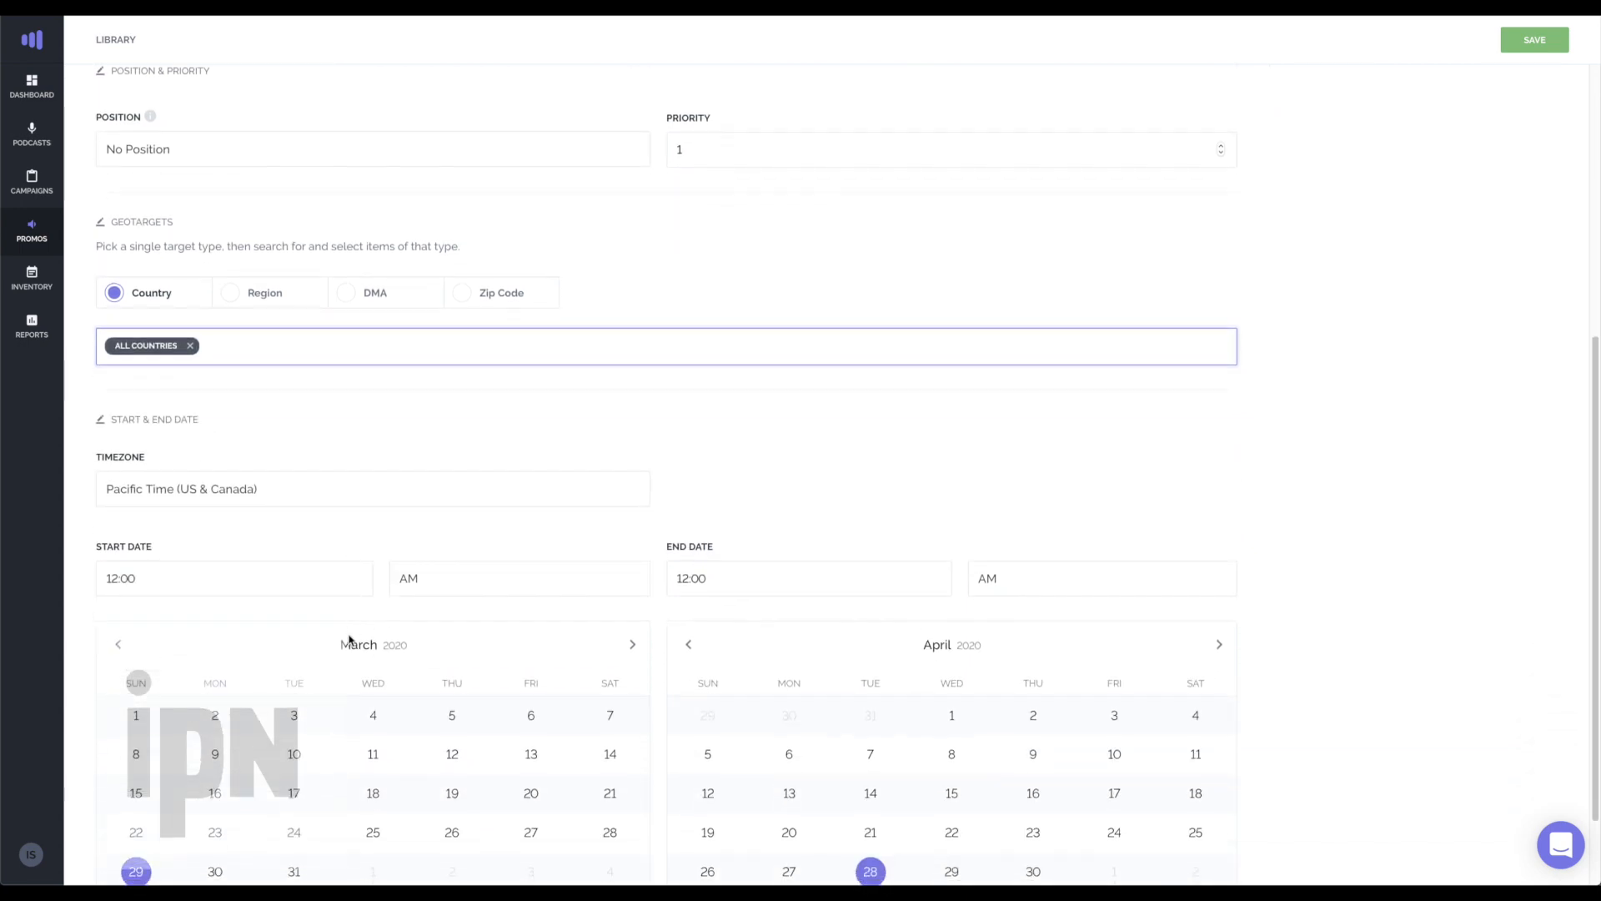
{"action": "scroll", "coordinate": [350, 640], "scroll_direction": "down", "scroll_amount": 1}
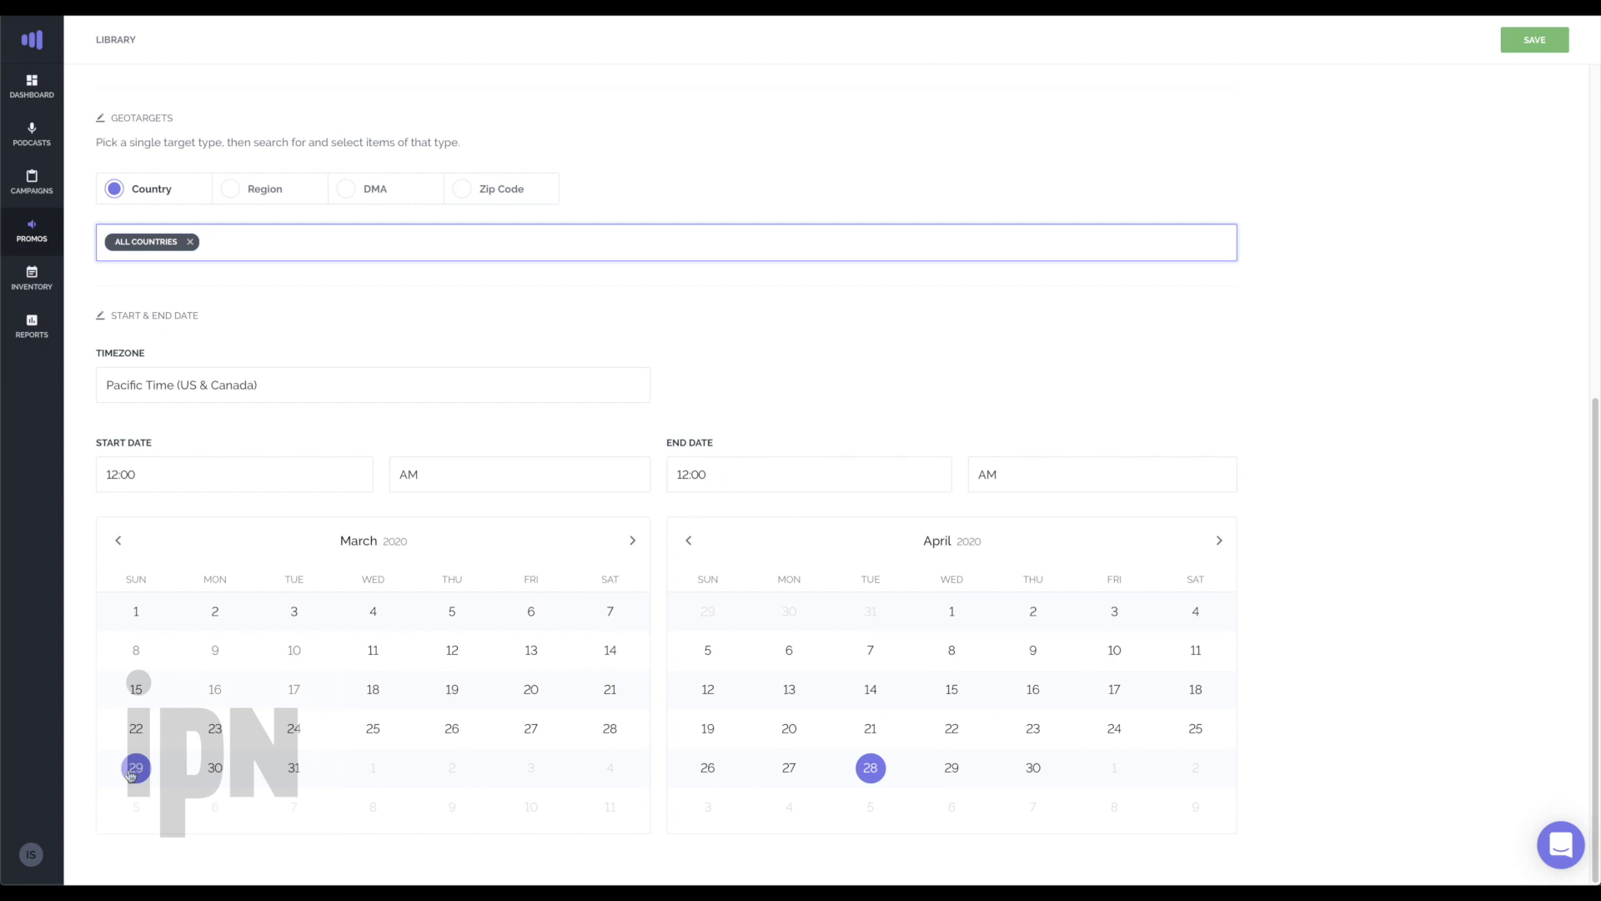
{"action": "left_click", "coordinate": [1032, 766]}
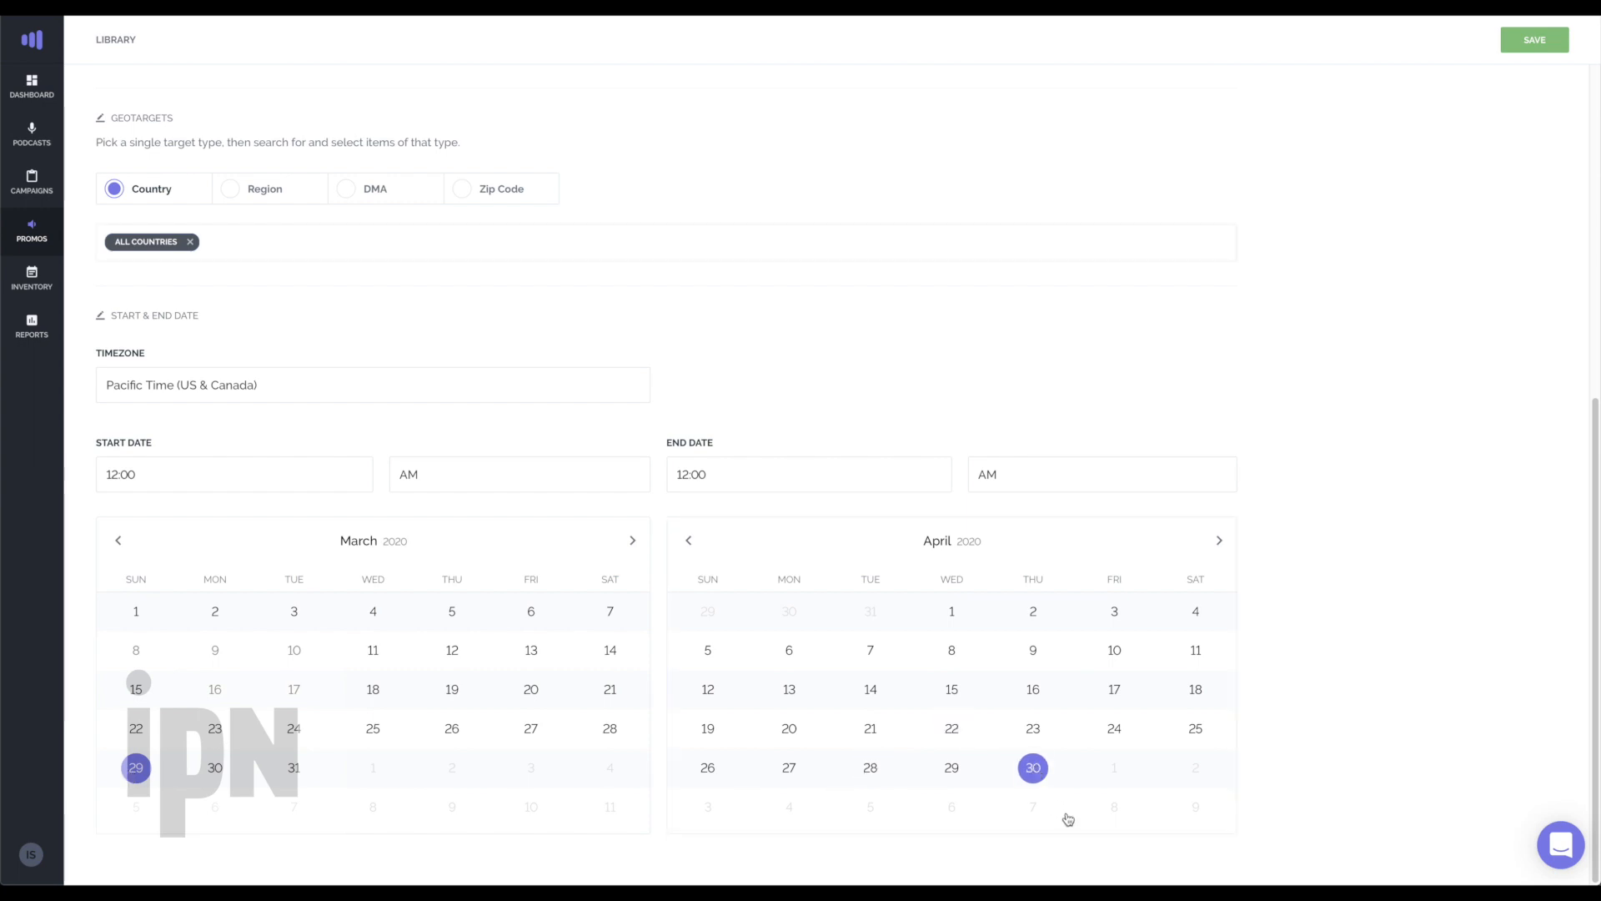
Set the promo's impressions cap to 50000 and check its start and end dates.
{"action": "scroll", "coordinate": [1069, 819], "scroll_direction": "up", "scroll_amount": 1}
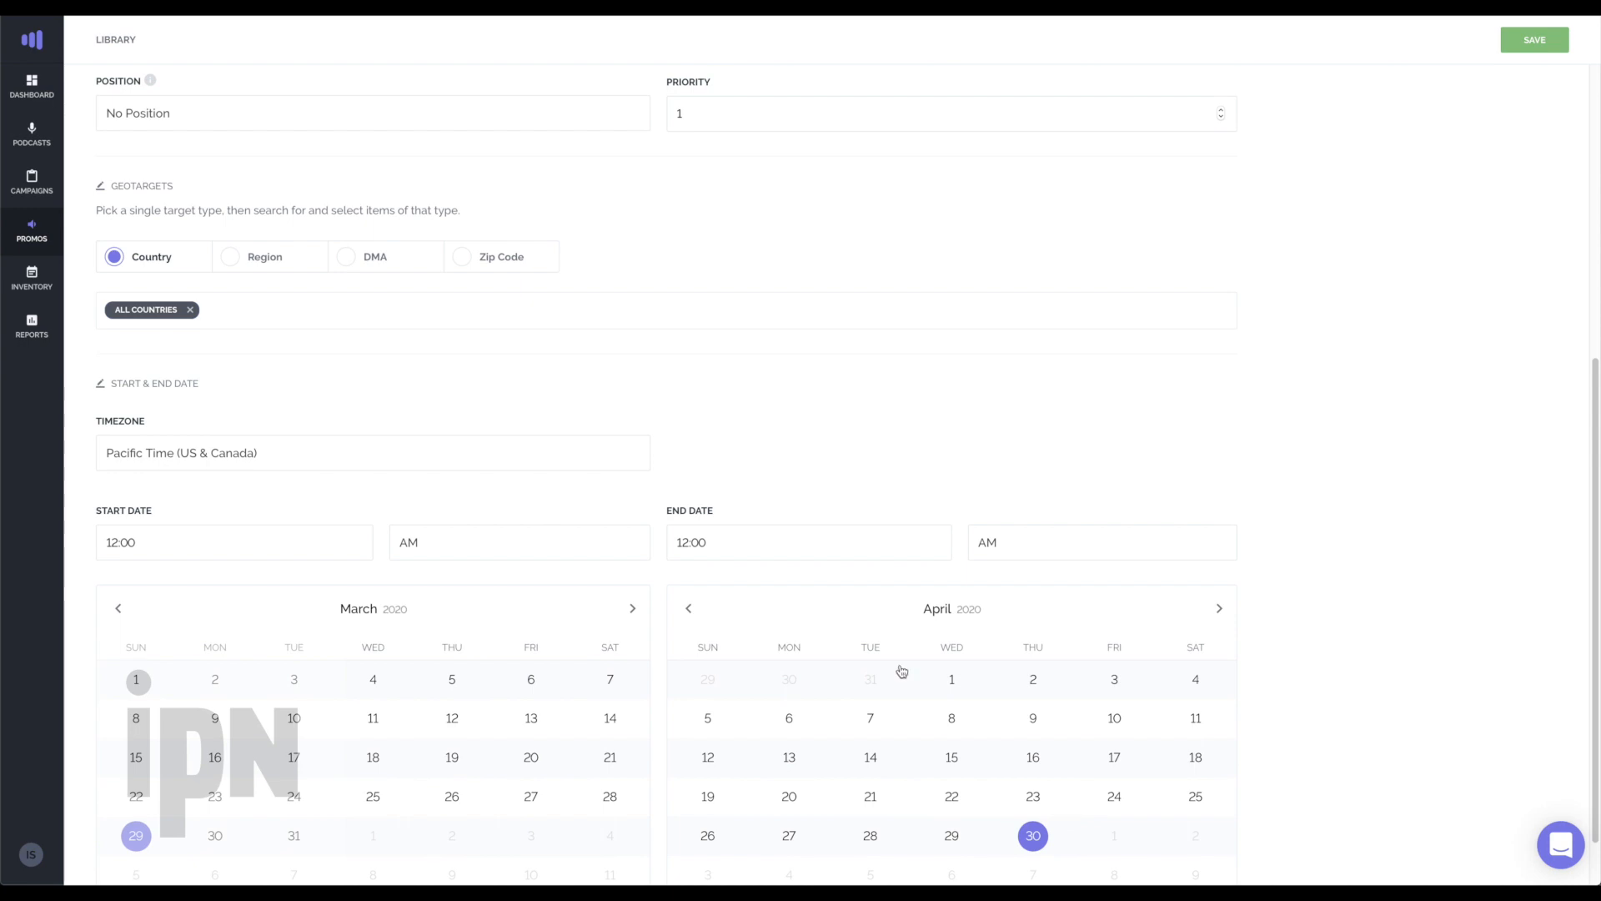
{"action": "scroll", "coordinate": [1033, 826], "scroll_direction": "up", "scroll_amount": 6}
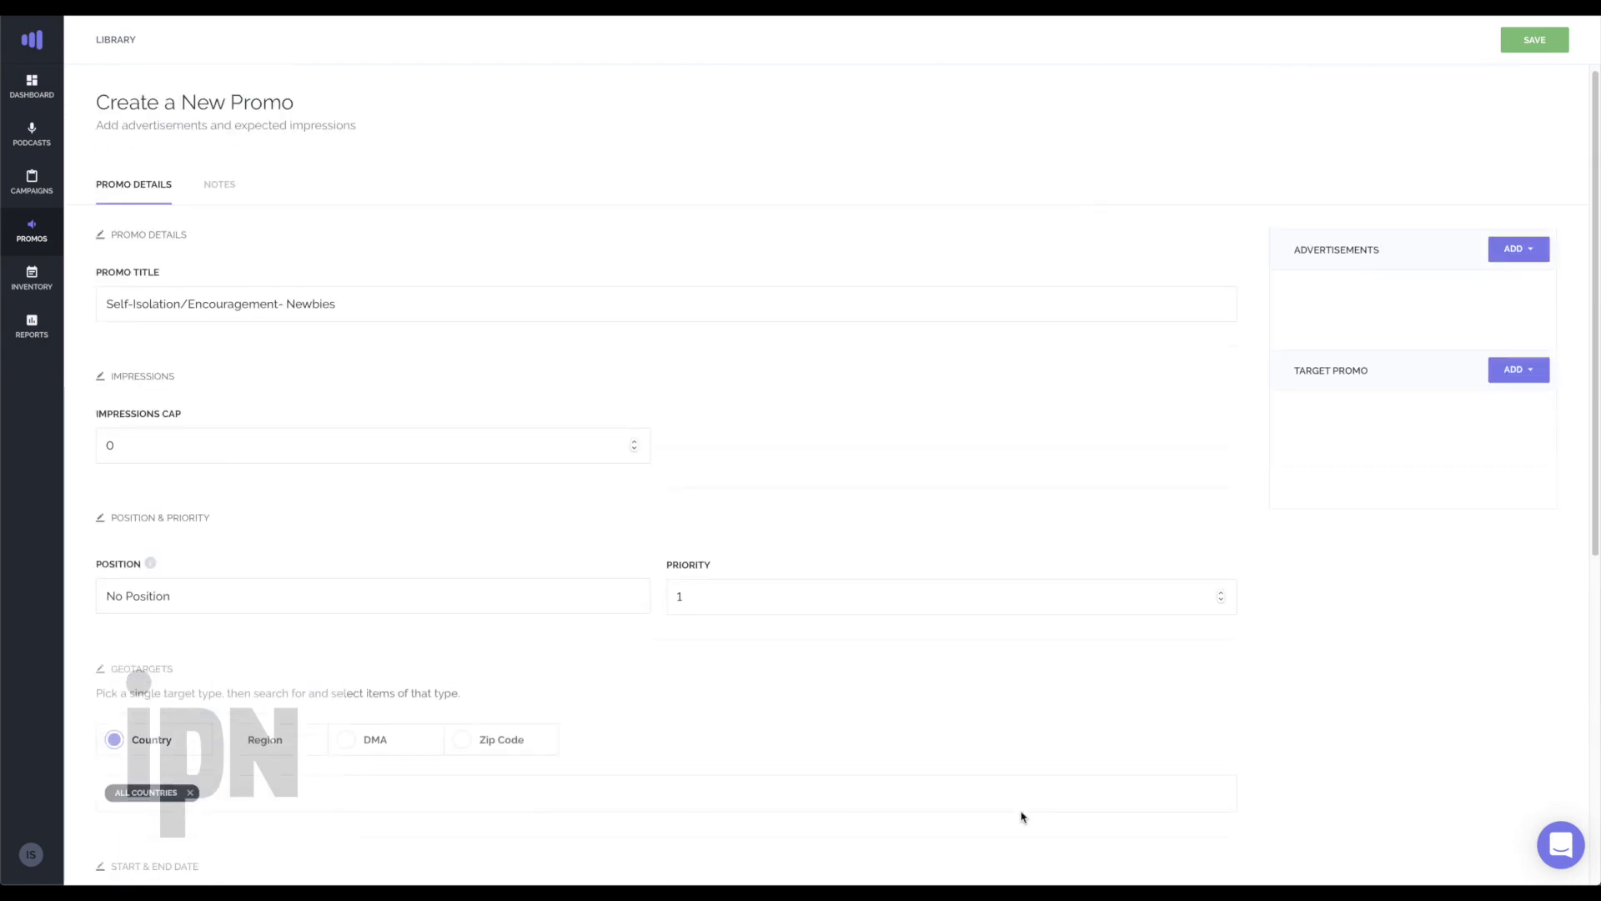
{"action": "left_click", "coordinate": [180, 456]}
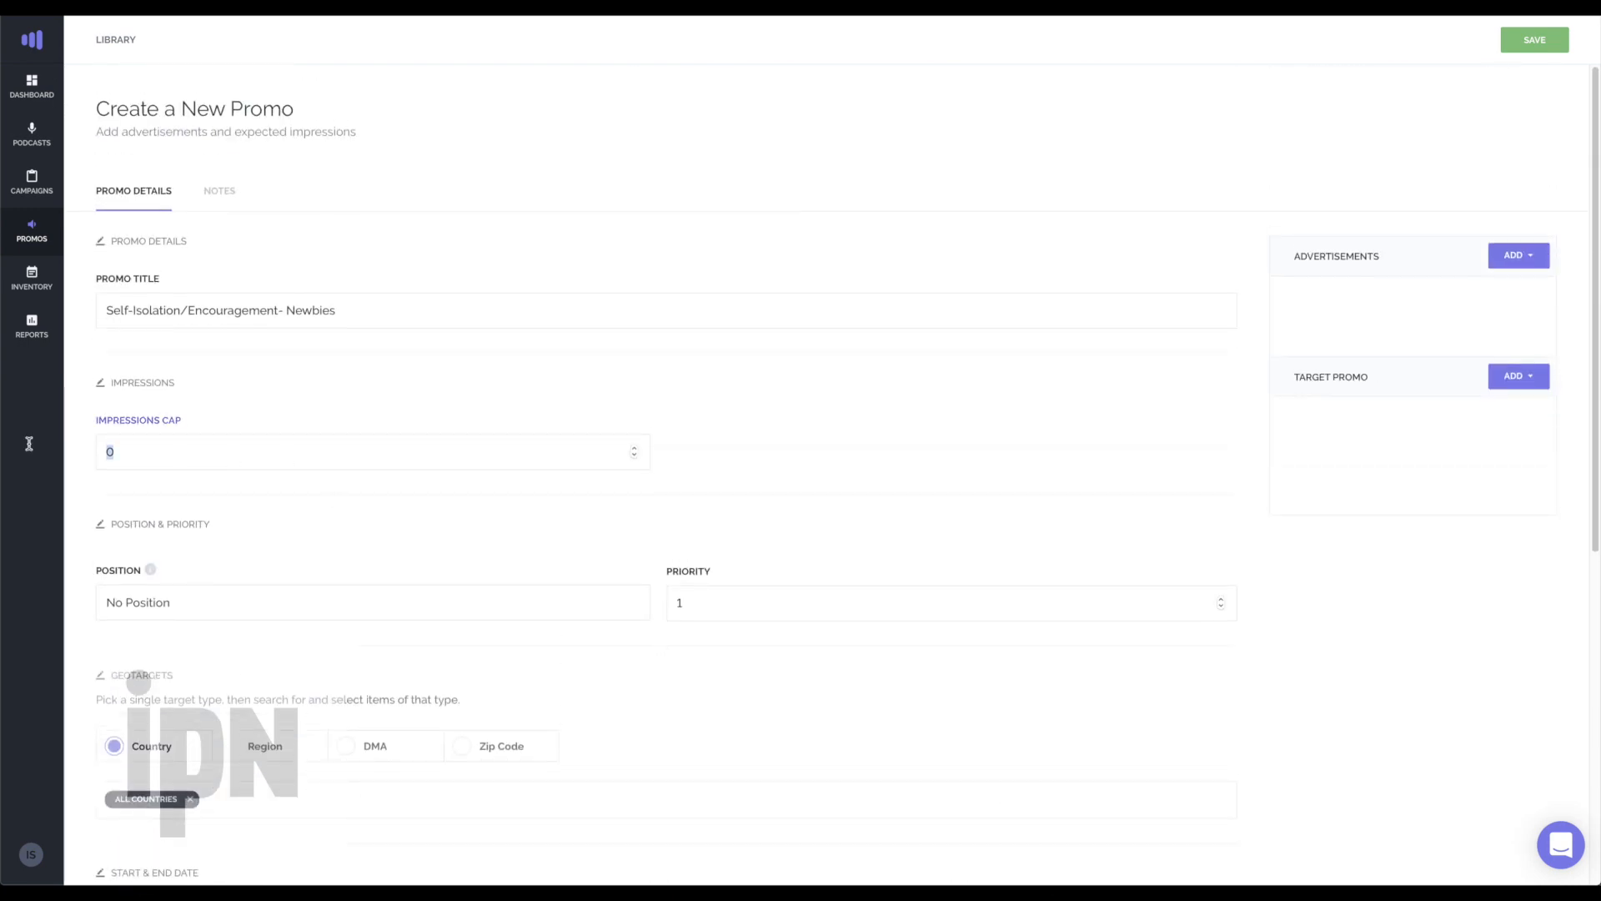
{"action": "type", "text": "59"}
{"action": "key", "text": "BackSpace"}
{"action": "type", "text": "0000"}
{"action": "scroll", "coordinate": [418, 446], "scroll_direction": "down", "scroll_amount": 2}
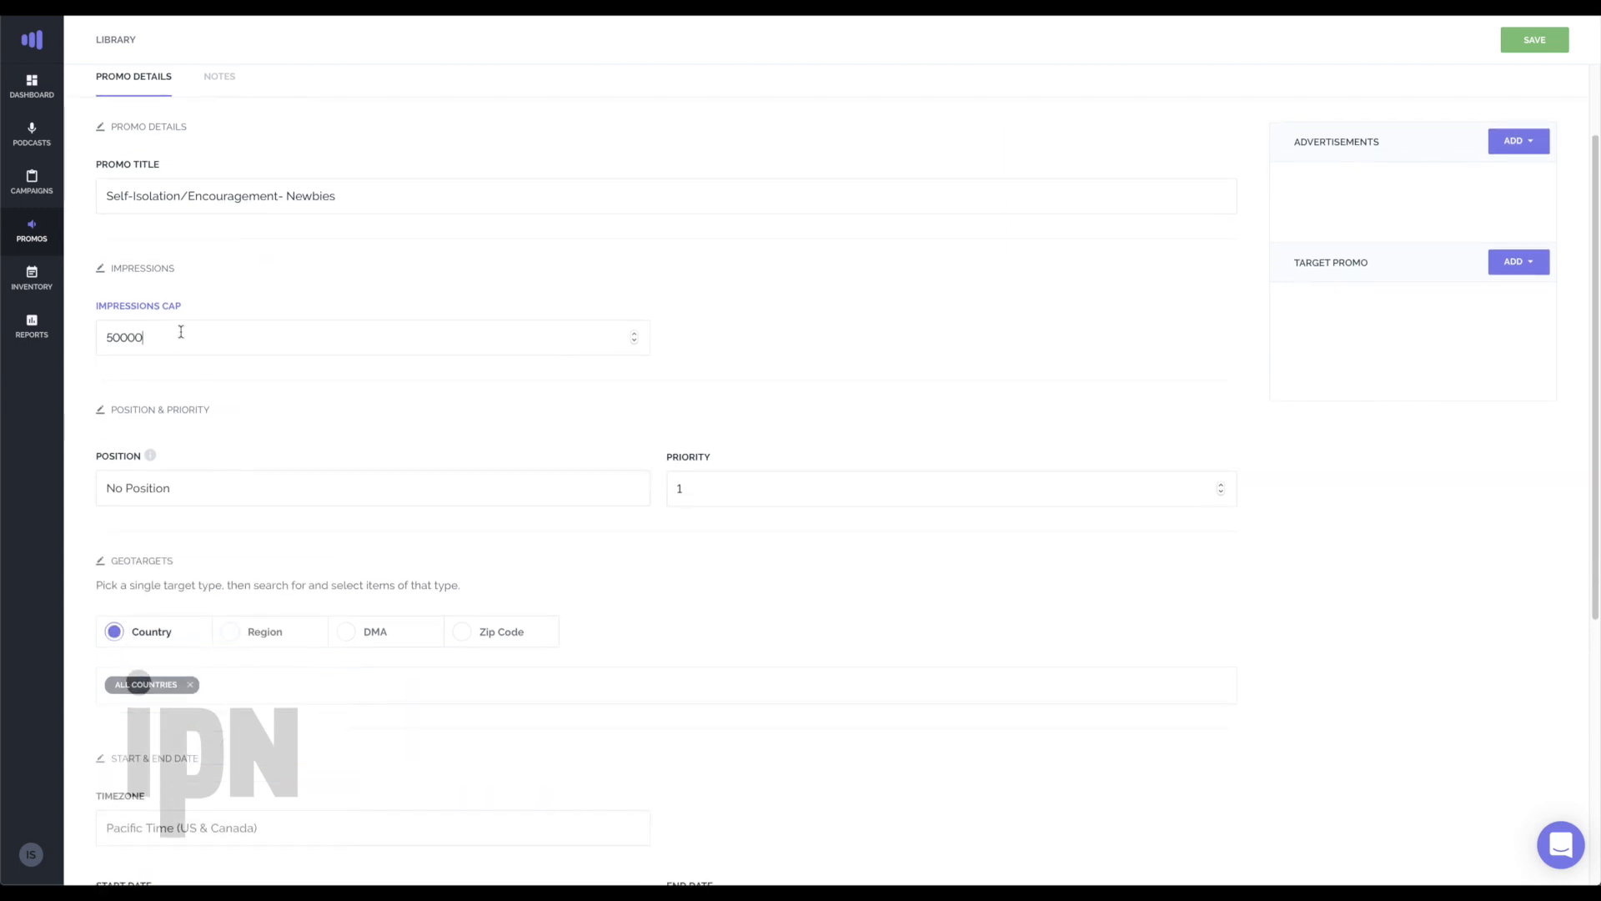
{"action": "scroll", "coordinate": [473, 511], "scroll_direction": "down", "scroll_amount": 5}
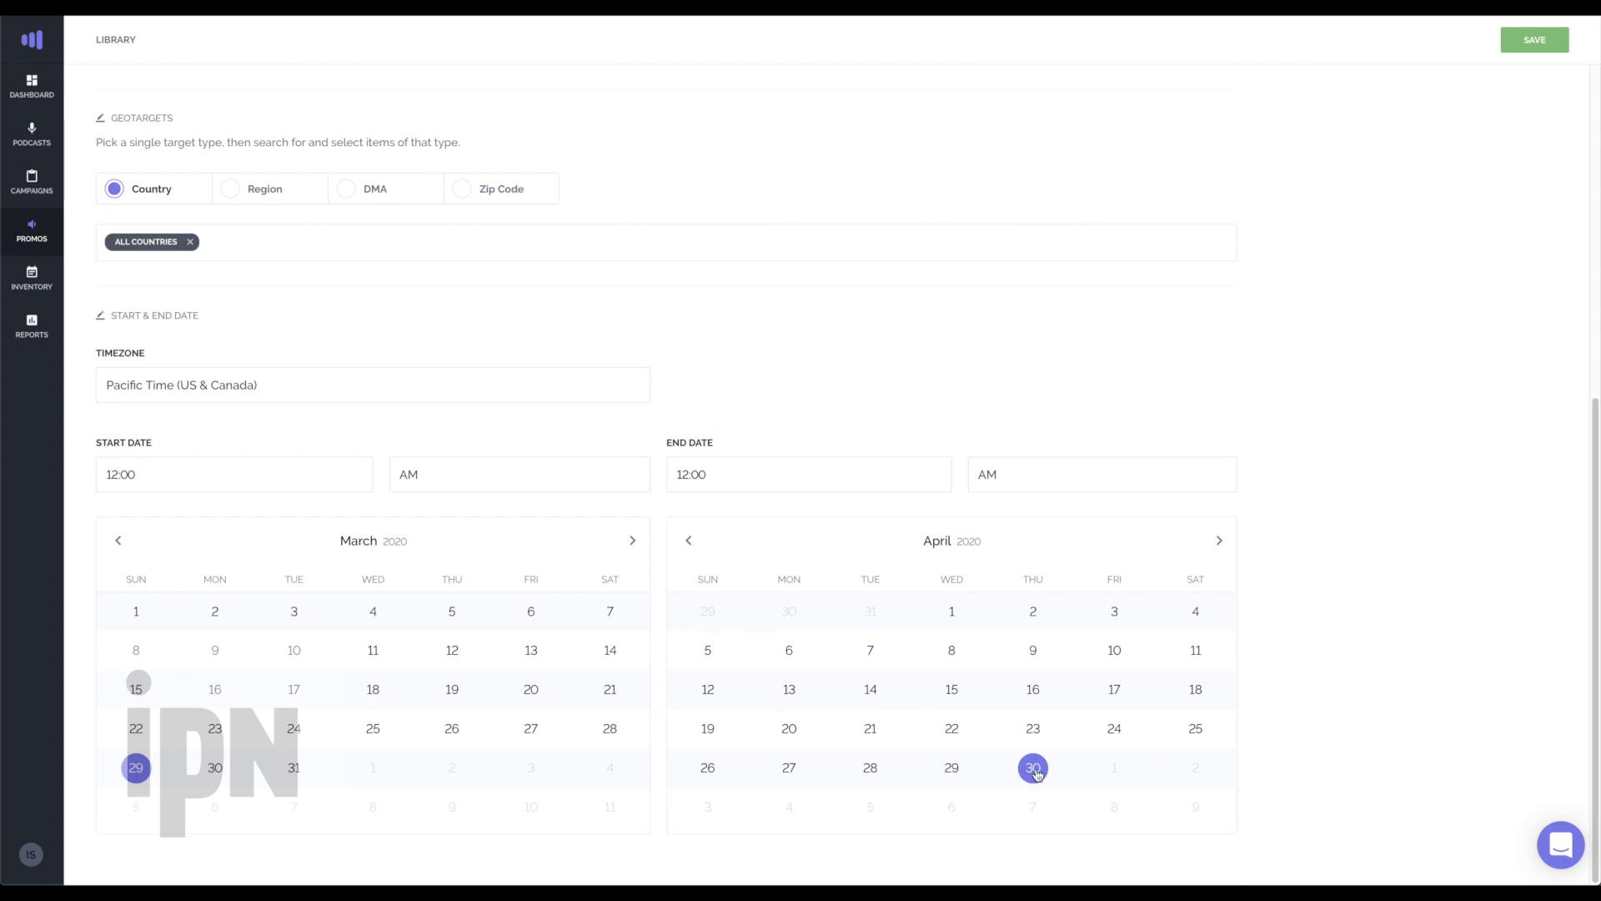
Add a pre-roll advertisement using the audio file NB_Self-Isolation.mp3 from the Self-Isolation folder on the desktop.
{"action": "scroll", "coordinate": [1037, 774], "scroll_direction": "up", "scroll_amount": 6}
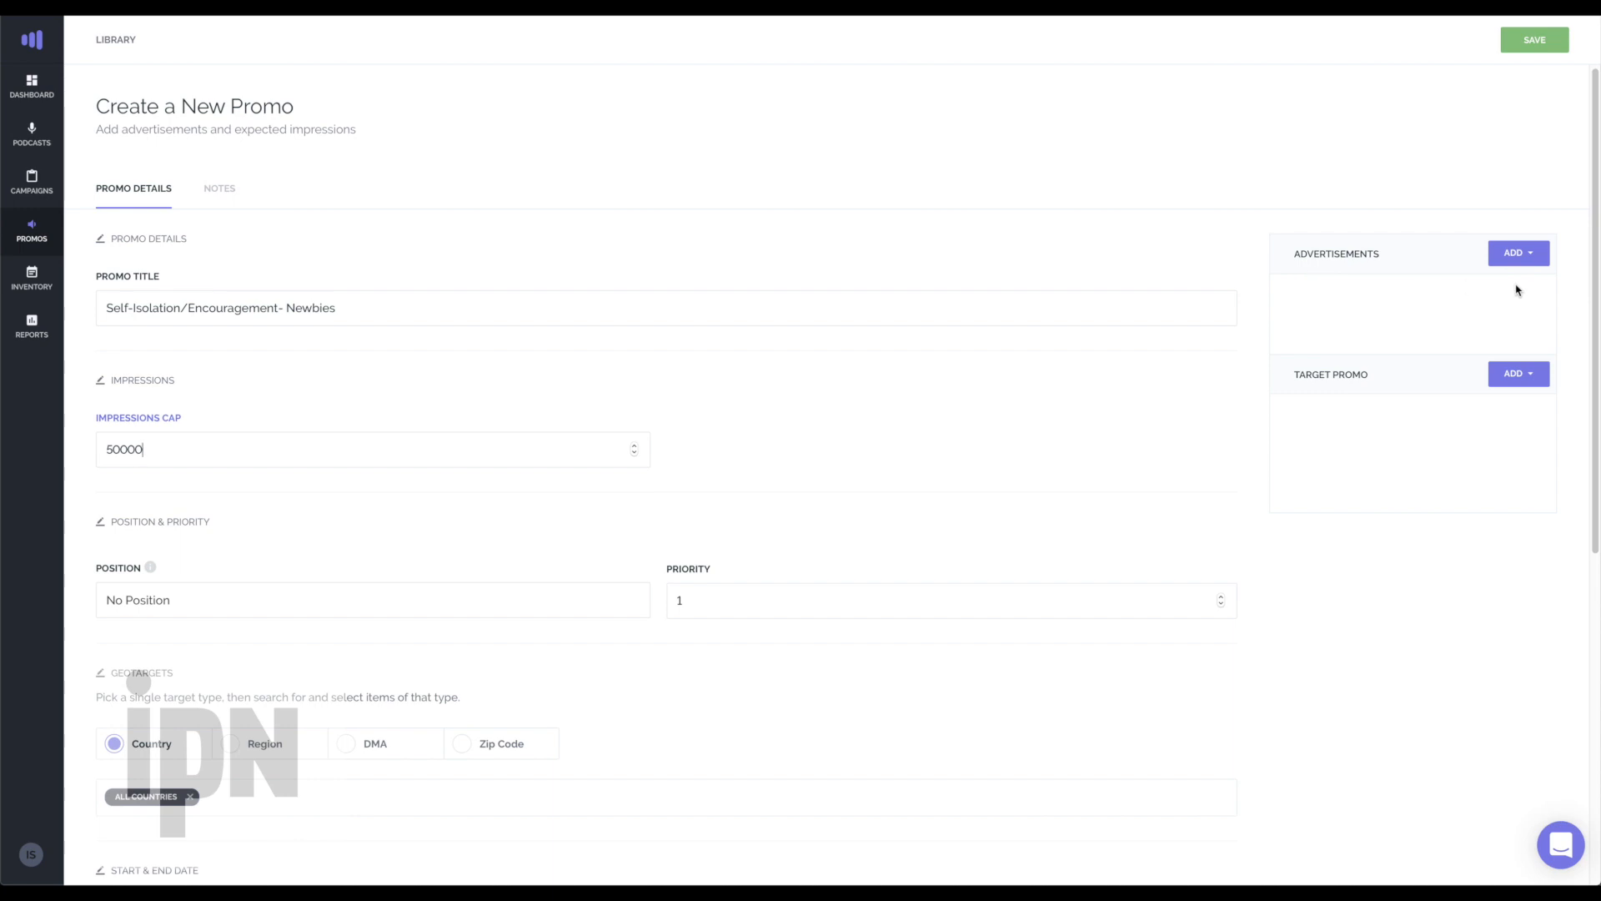
{"action": "left_click", "coordinate": [1526, 254]}
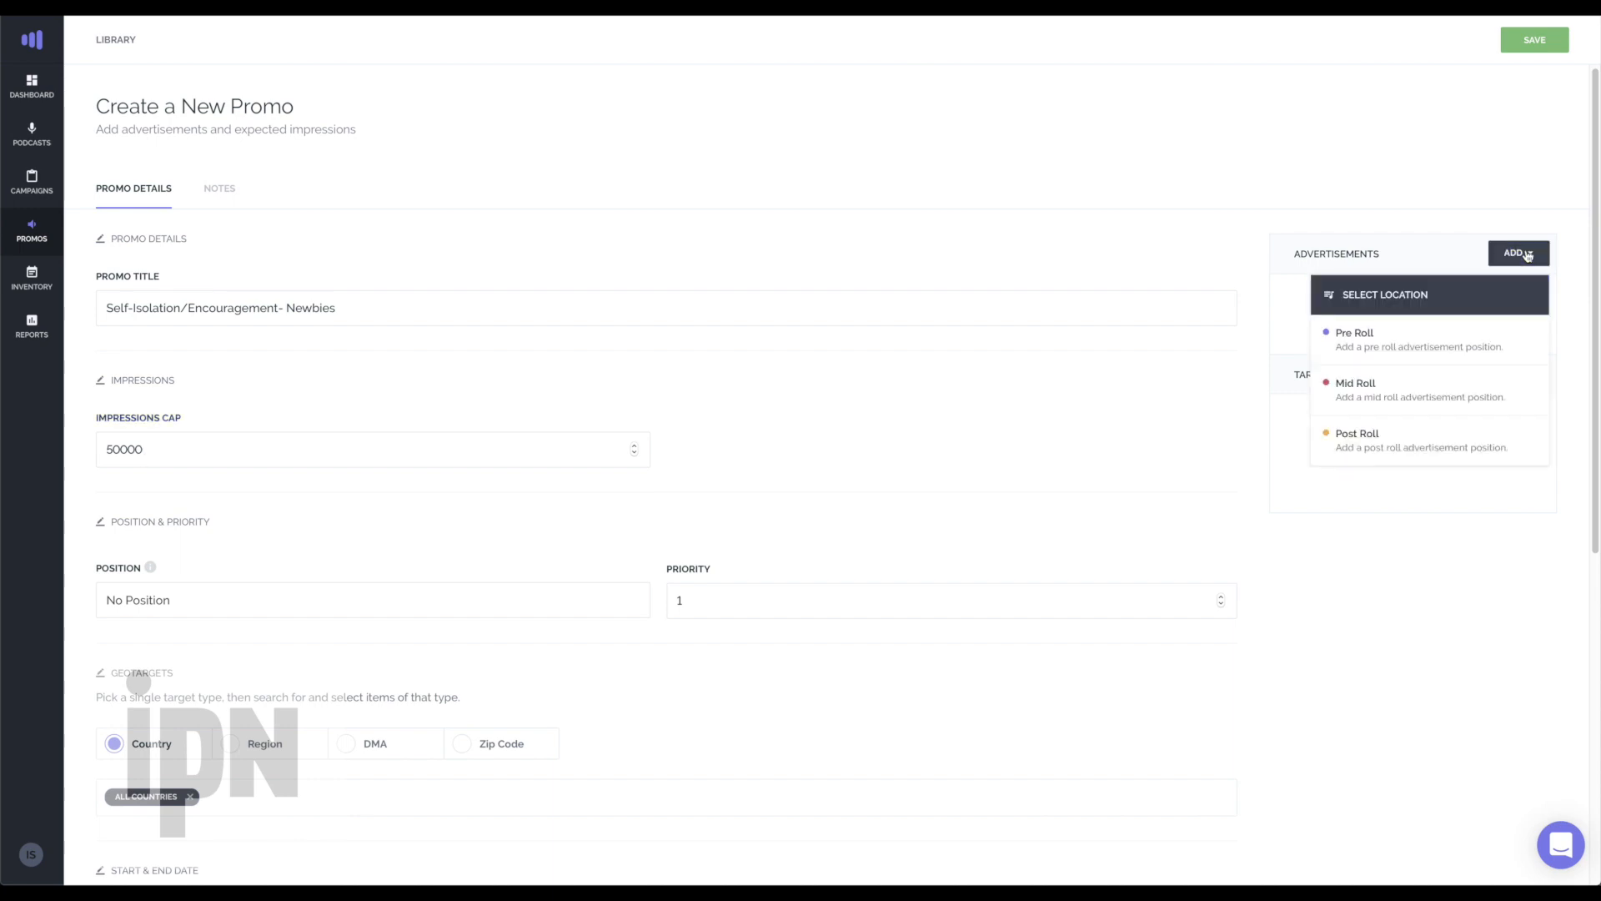
{"action": "left_click", "coordinate": [1480, 339]}
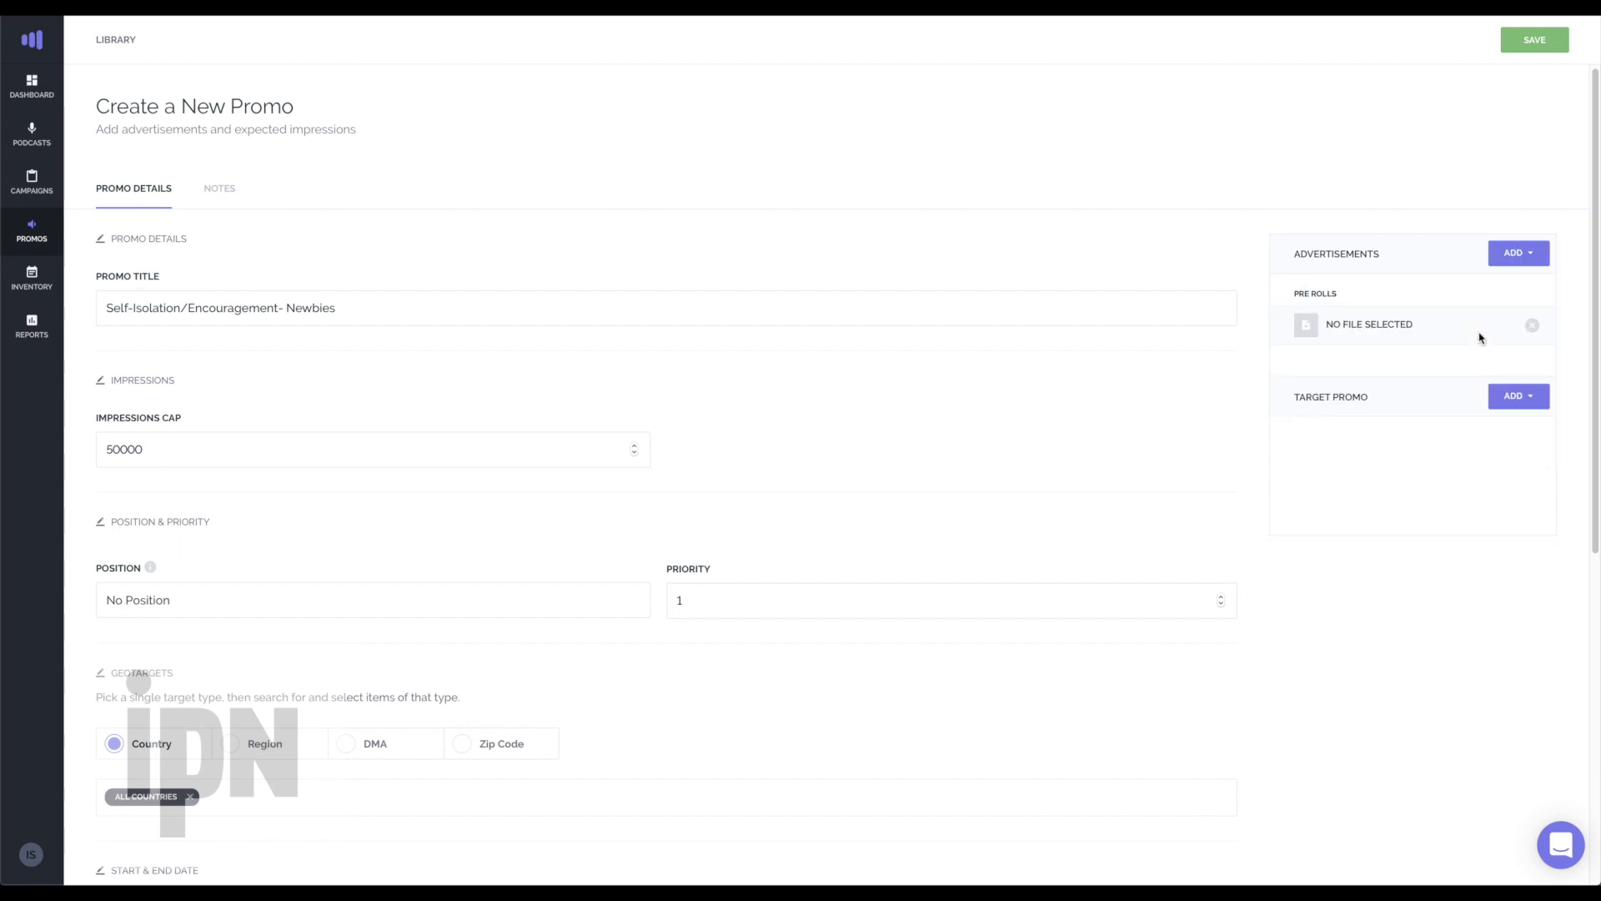
{"action": "left_click", "coordinate": [1305, 327]}
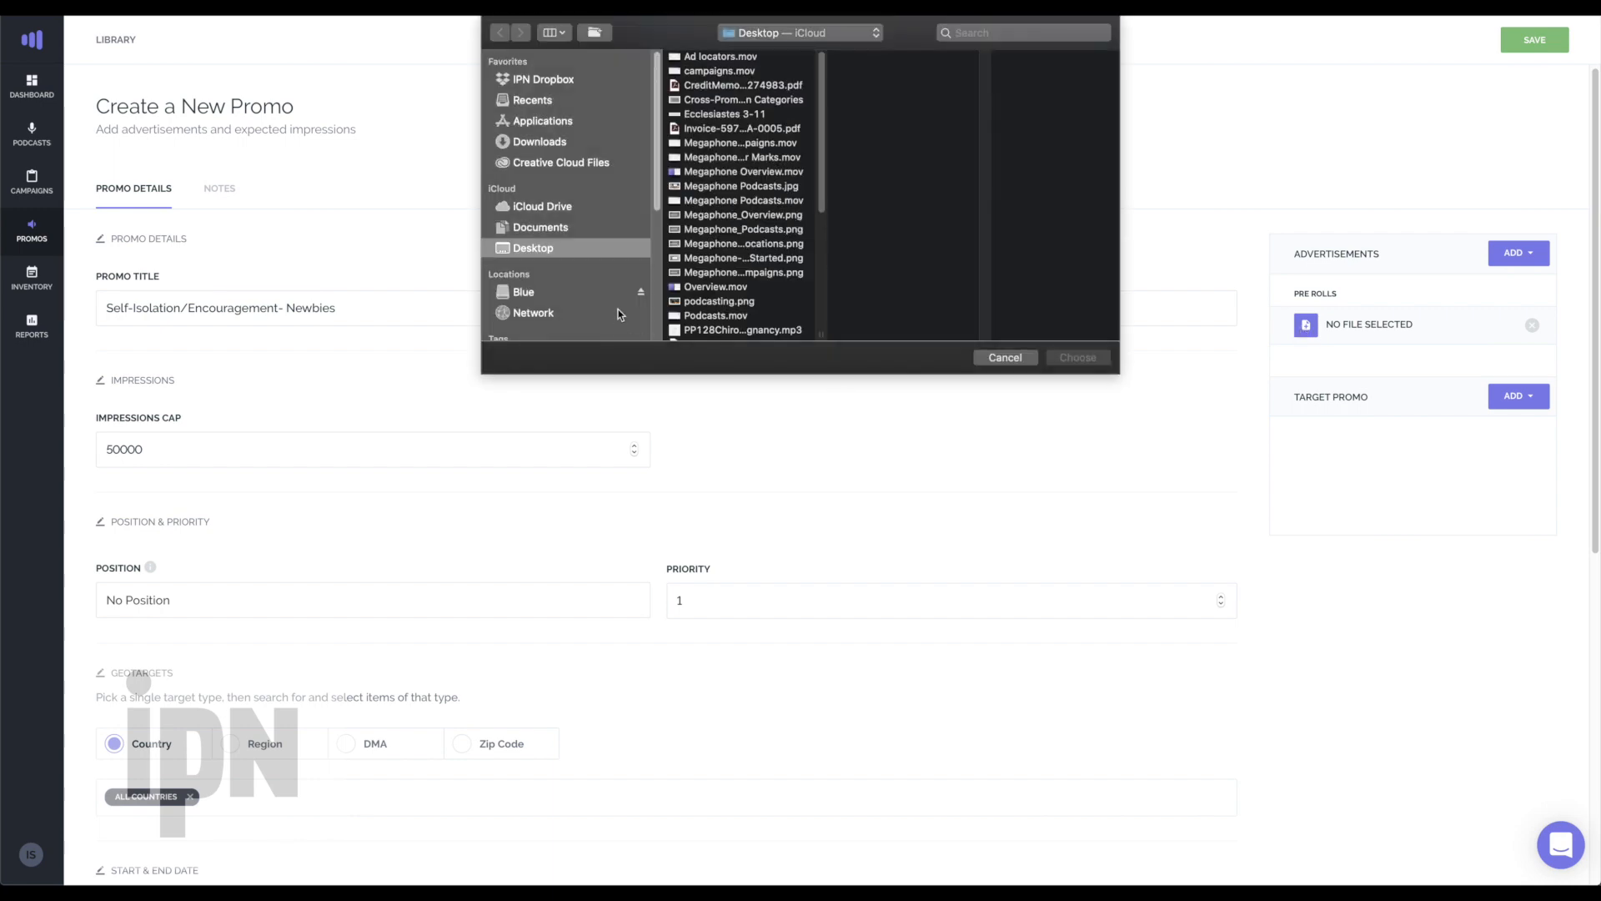
{"action": "scroll", "coordinate": [724, 271], "scroll_direction": "down", "scroll_amount": 5}
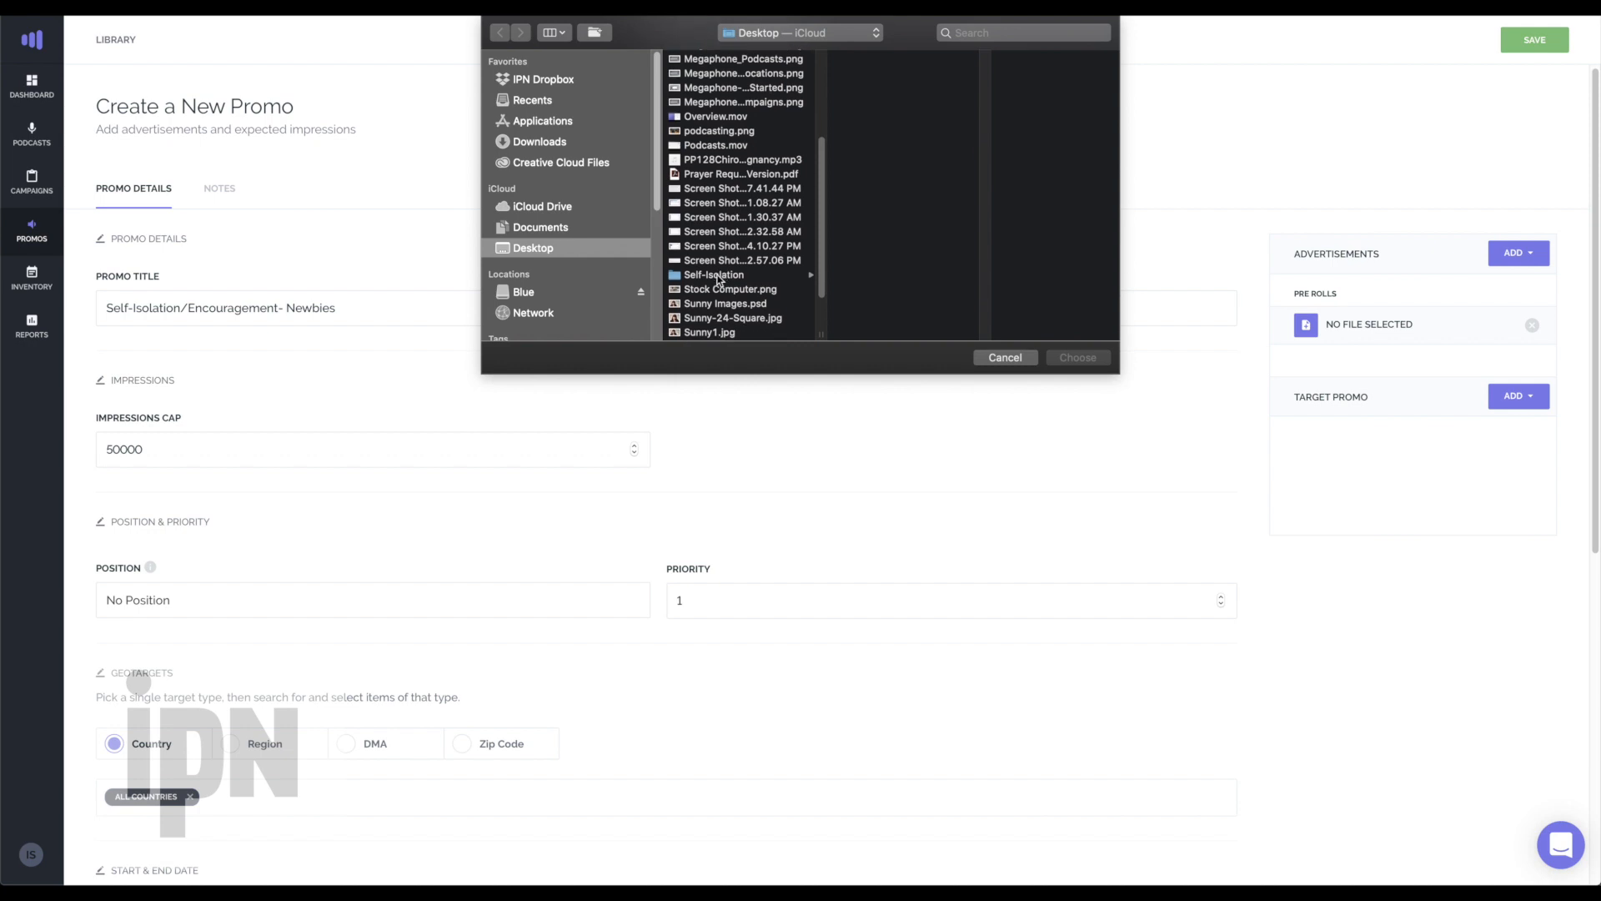
{"action": "left_click", "coordinate": [718, 277]}
{"action": "left_click", "coordinate": [914, 59]}
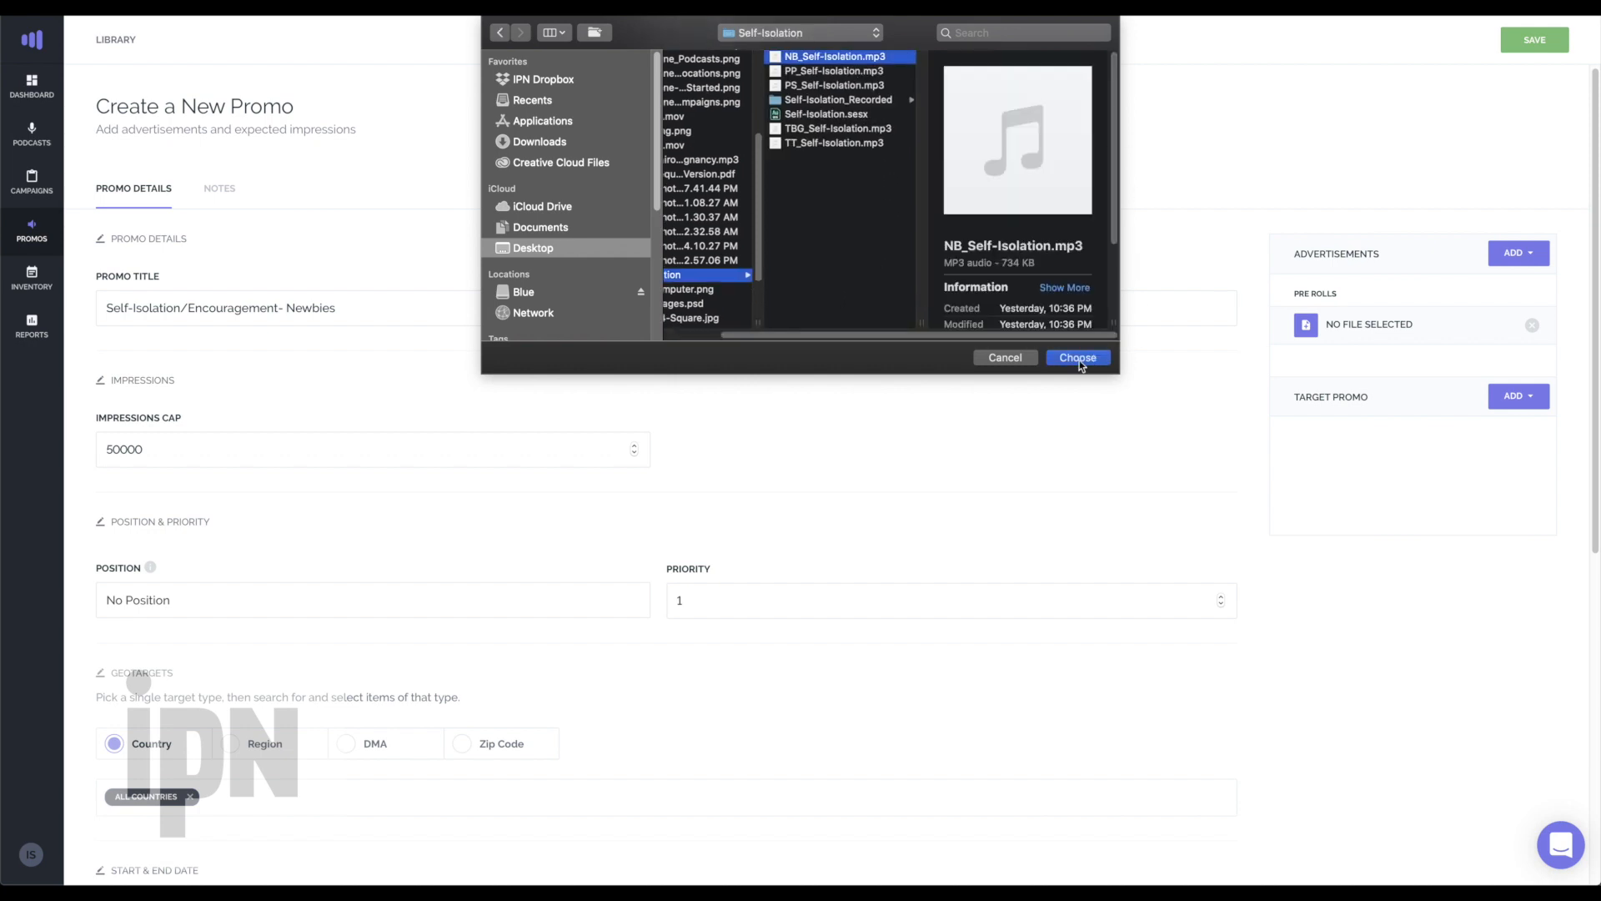
{"action": "left_click", "coordinate": [1078, 359]}
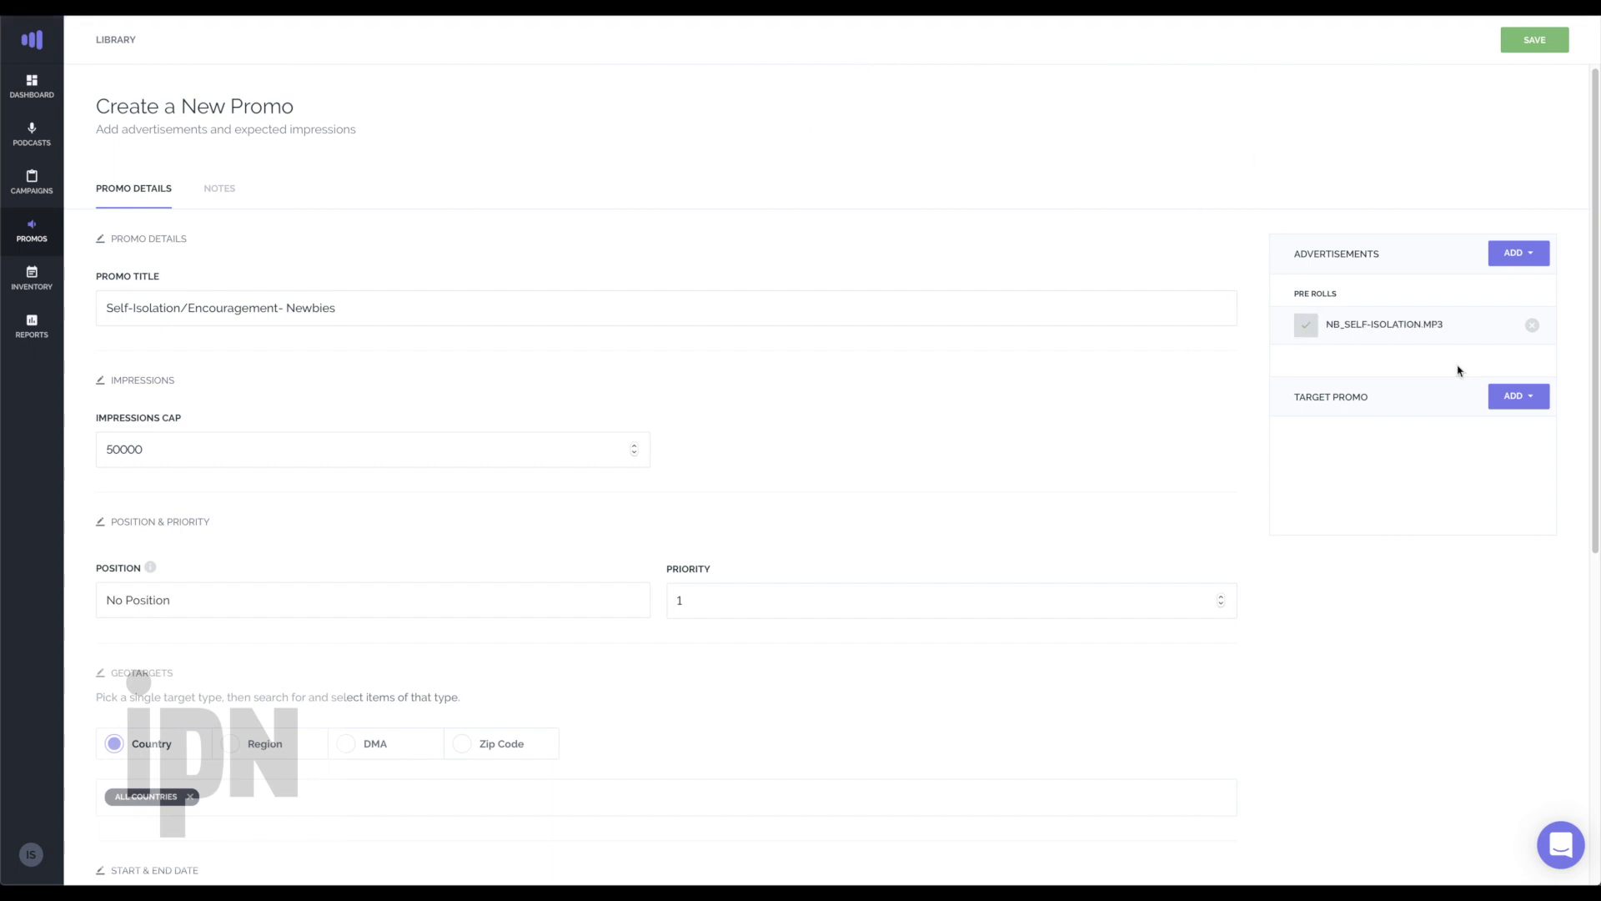
{"action": "left_click", "coordinate": [1313, 334]}
Target the promo at all episodes of the Newbies podcast.
{"action": "left_click", "coordinate": [1506, 402]}
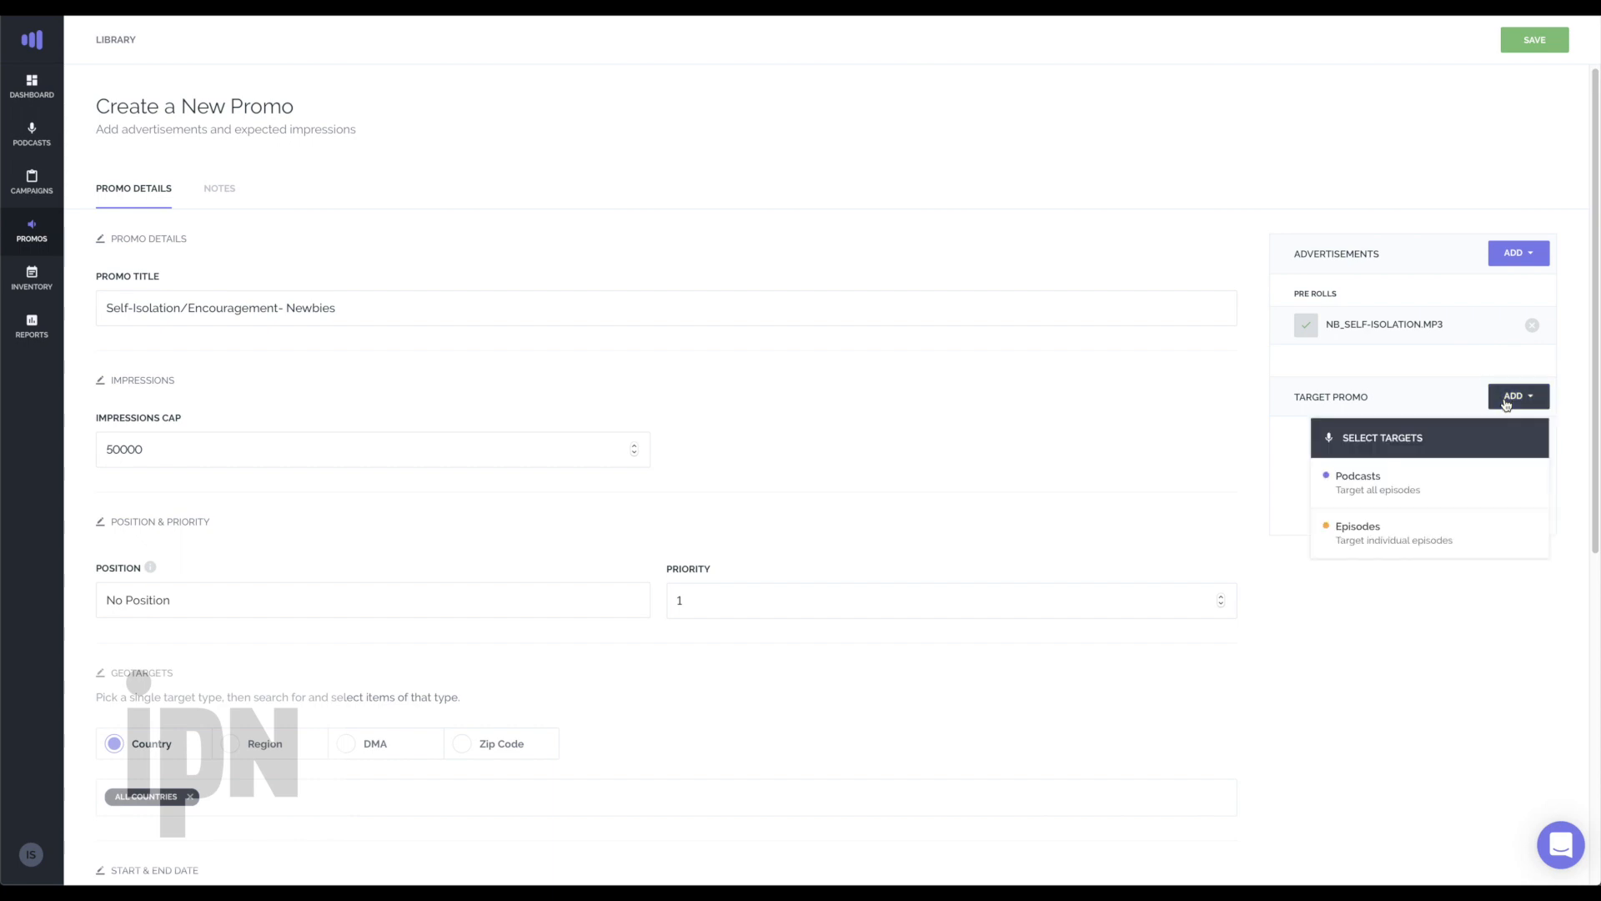
{"action": "left_click", "coordinate": [1415, 481]}
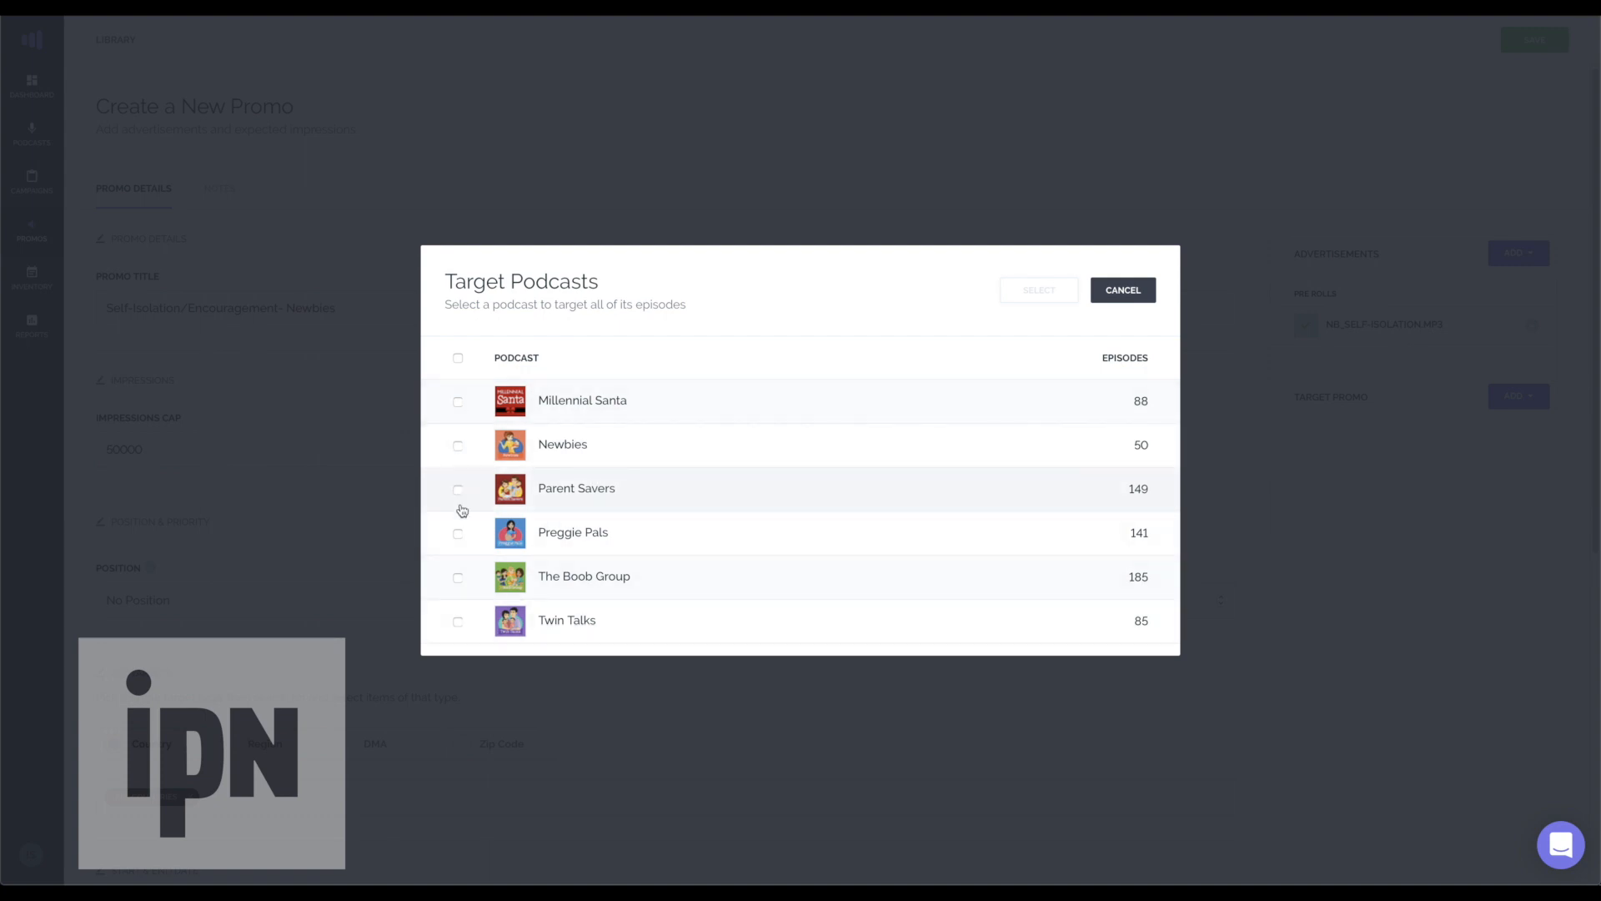
{"action": "left_click", "coordinate": [458, 447]}
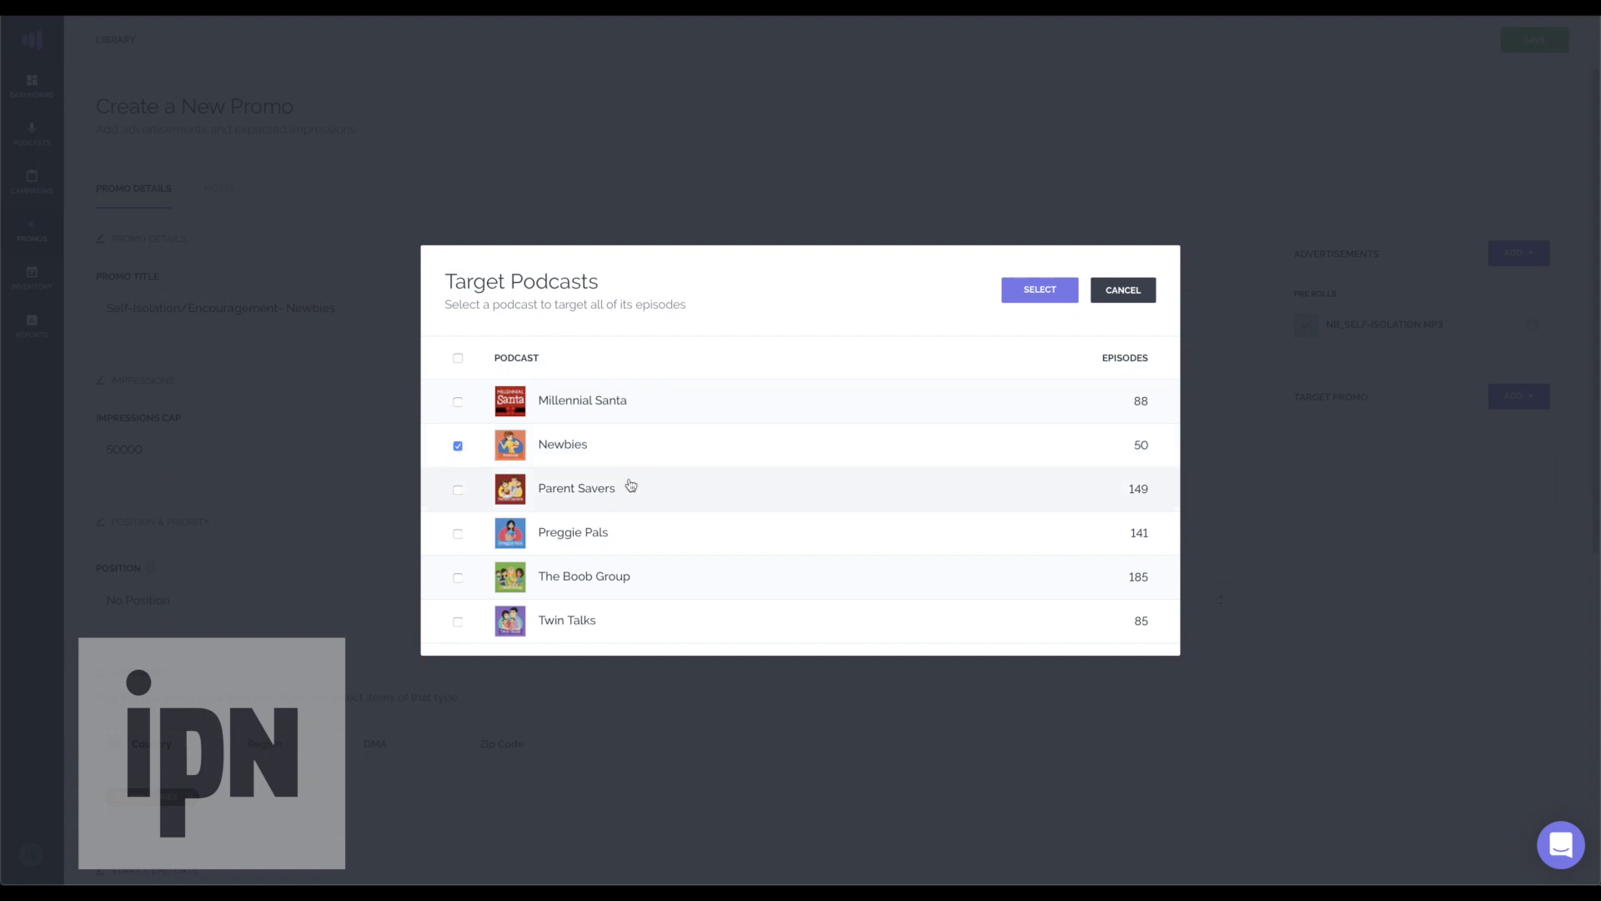
{"action": "left_click", "coordinate": [1044, 294]}
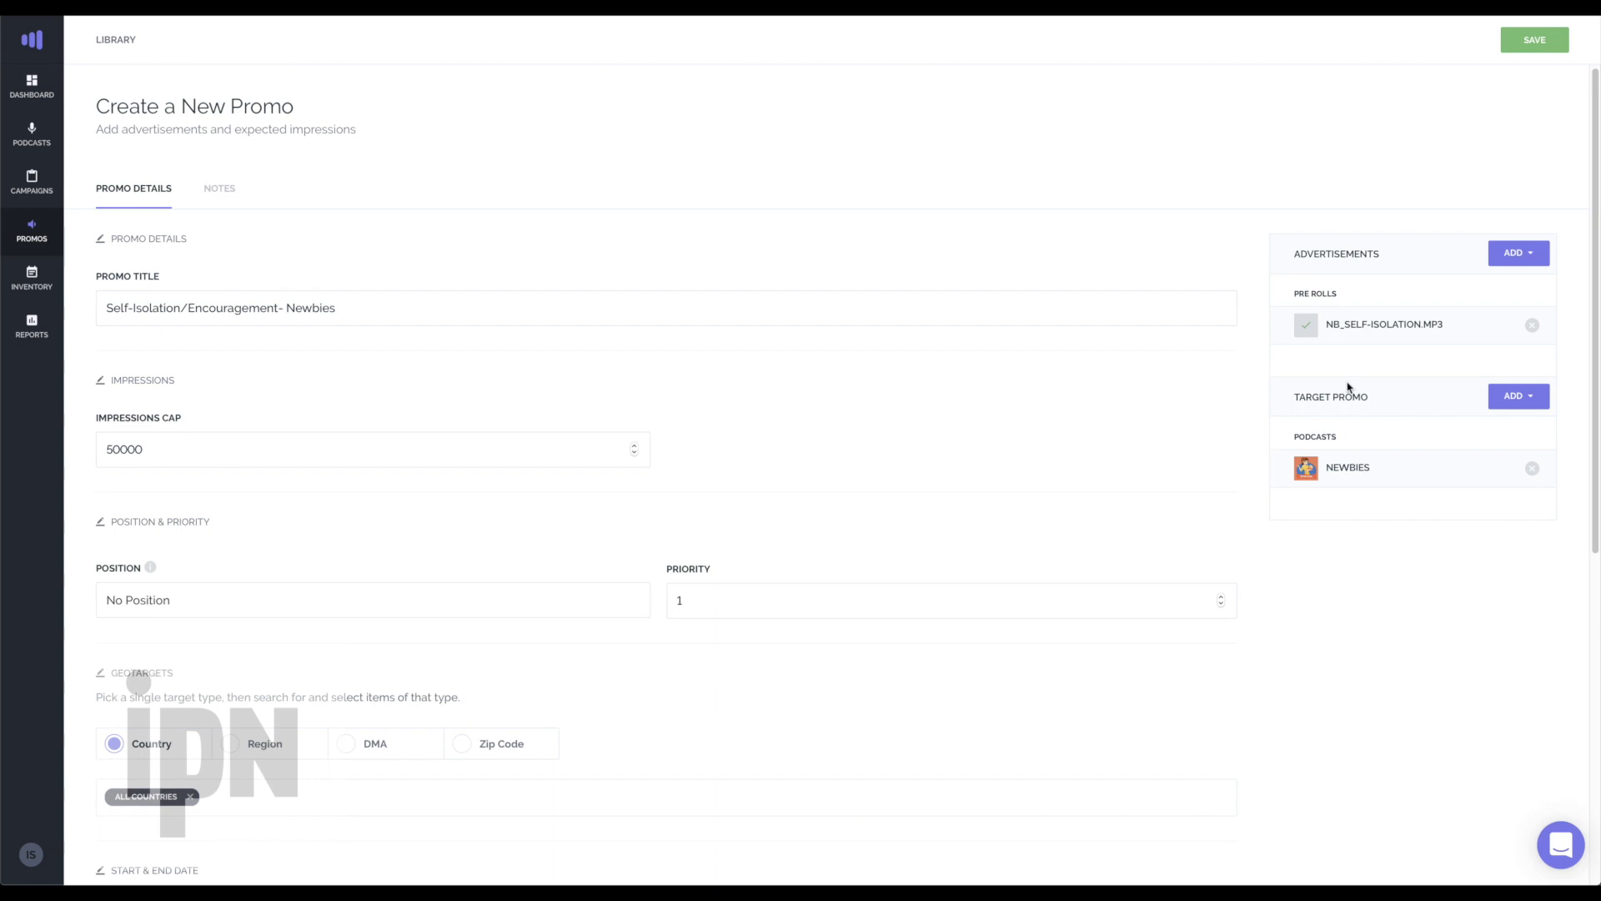
Review the promo's dates, details and empty notes section, and save the new promo.
{"action": "scroll", "coordinate": [1306, 429], "scroll_direction": "down", "scroll_amount": 1}
{"action": "scroll", "coordinate": [1306, 429], "scroll_direction": "down", "scroll_amount": 6}
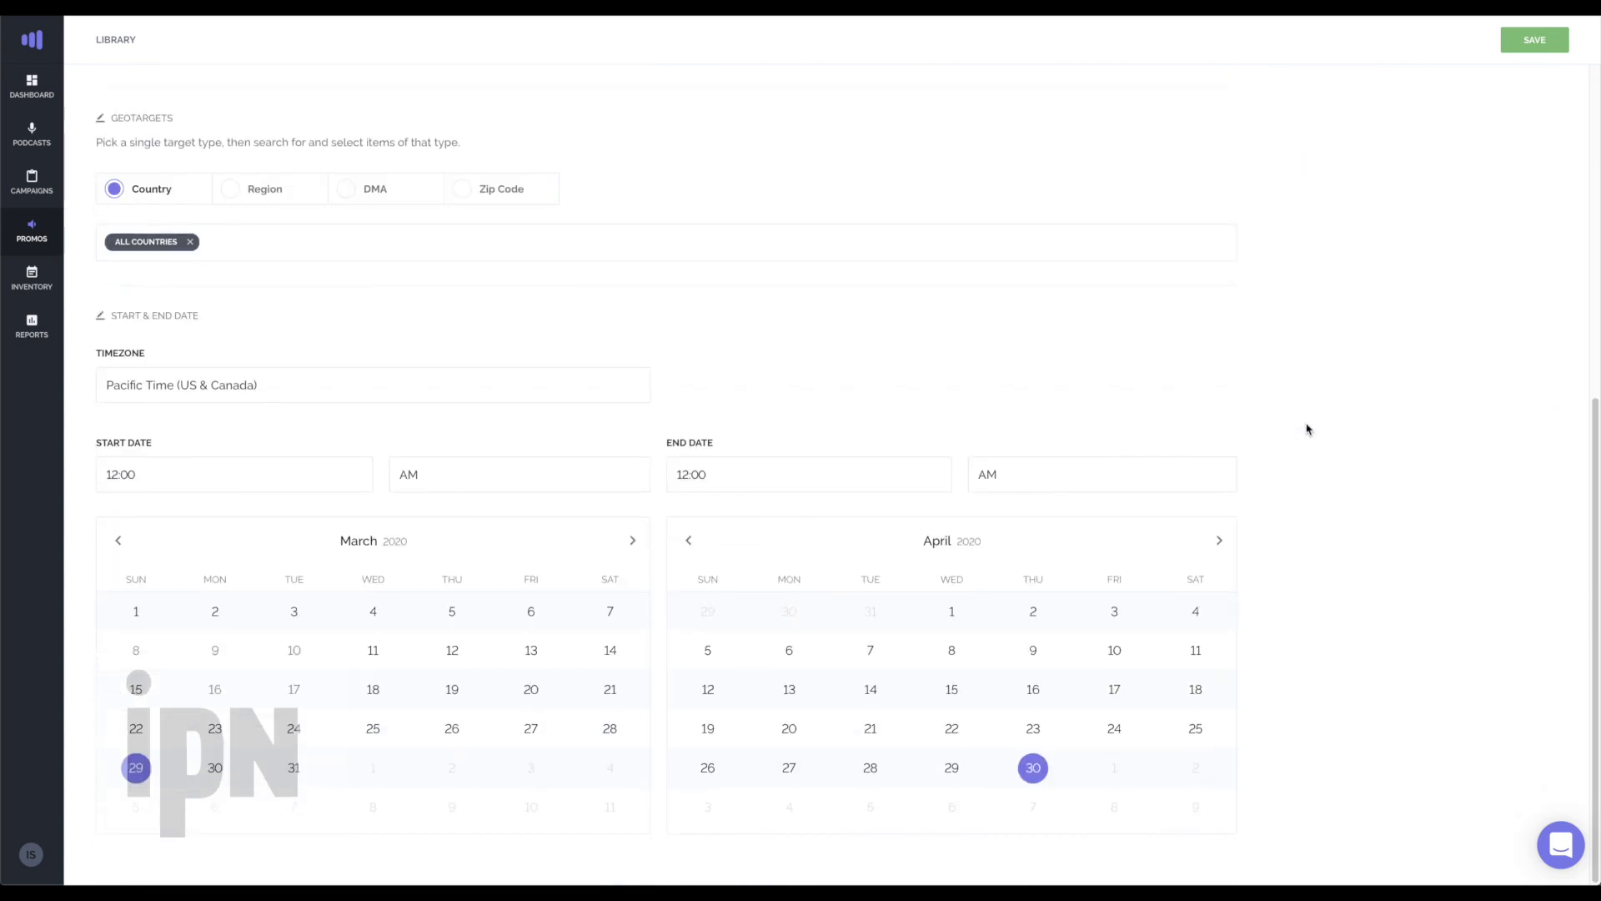
{"action": "scroll", "coordinate": [1306, 429], "scroll_direction": "up", "scroll_amount": 8}
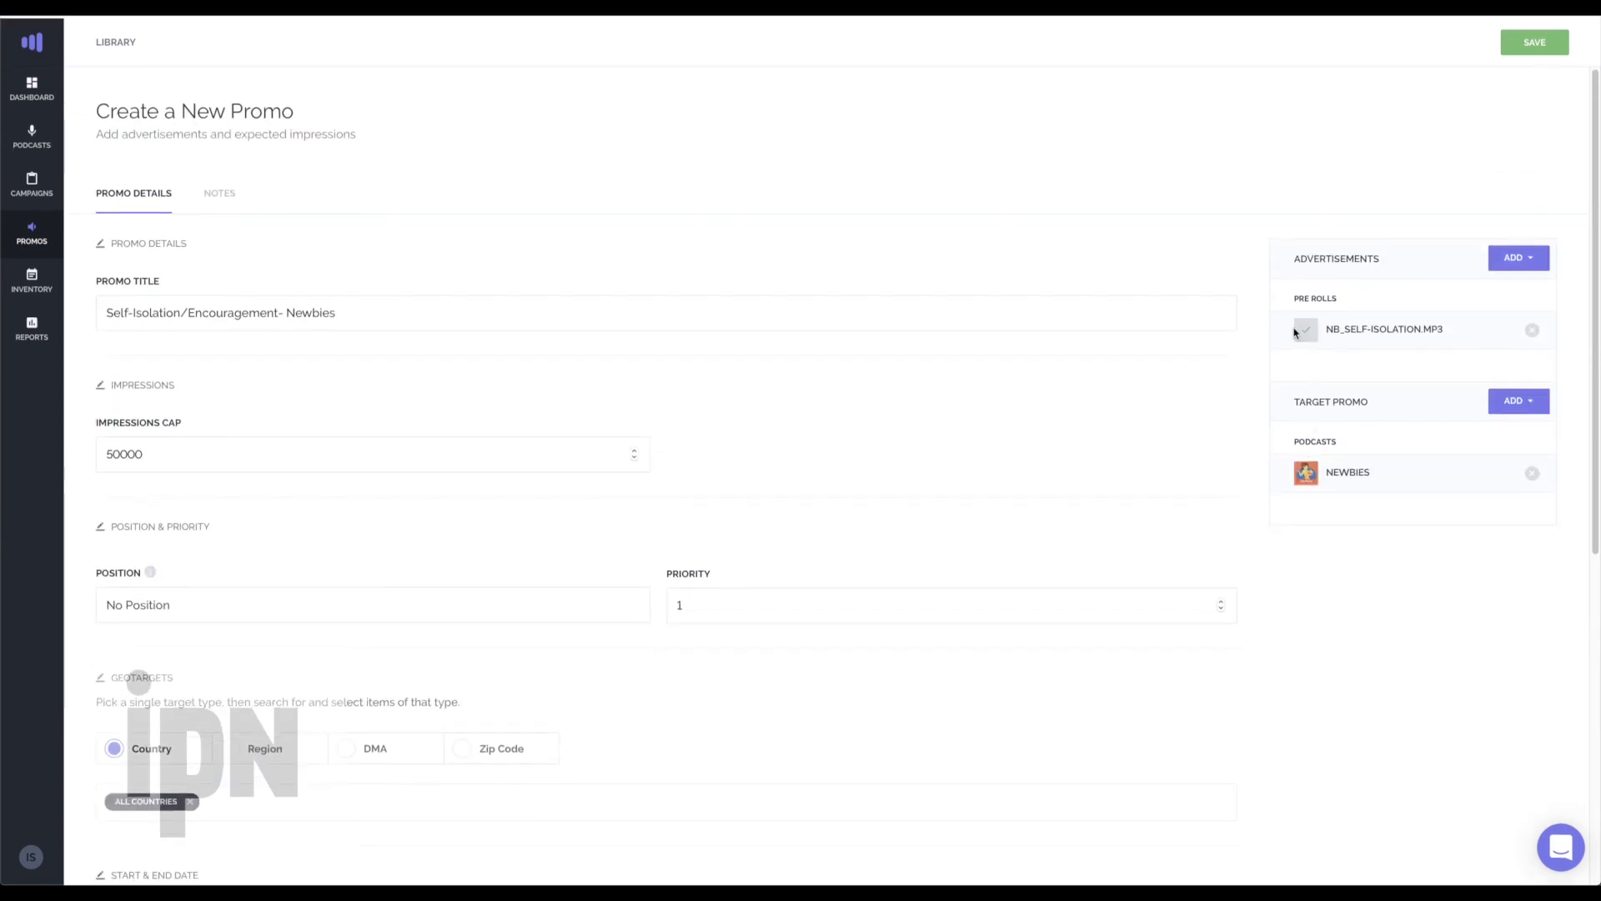
{"action": "left_click", "coordinate": [220, 191]}
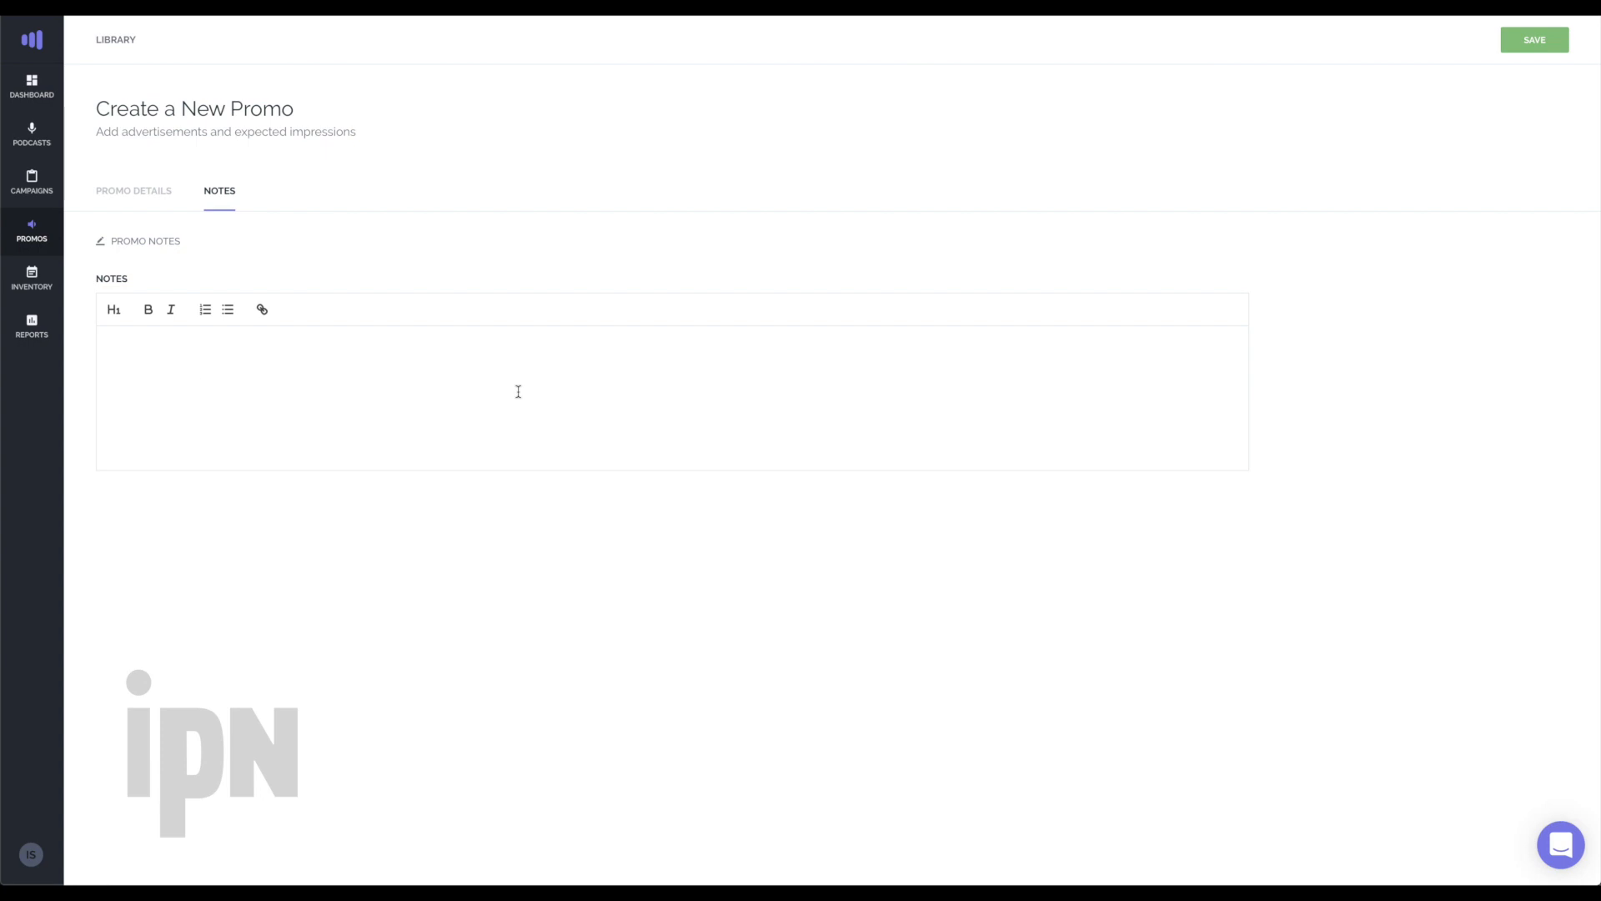
{"action": "left_click", "coordinate": [133, 195]}
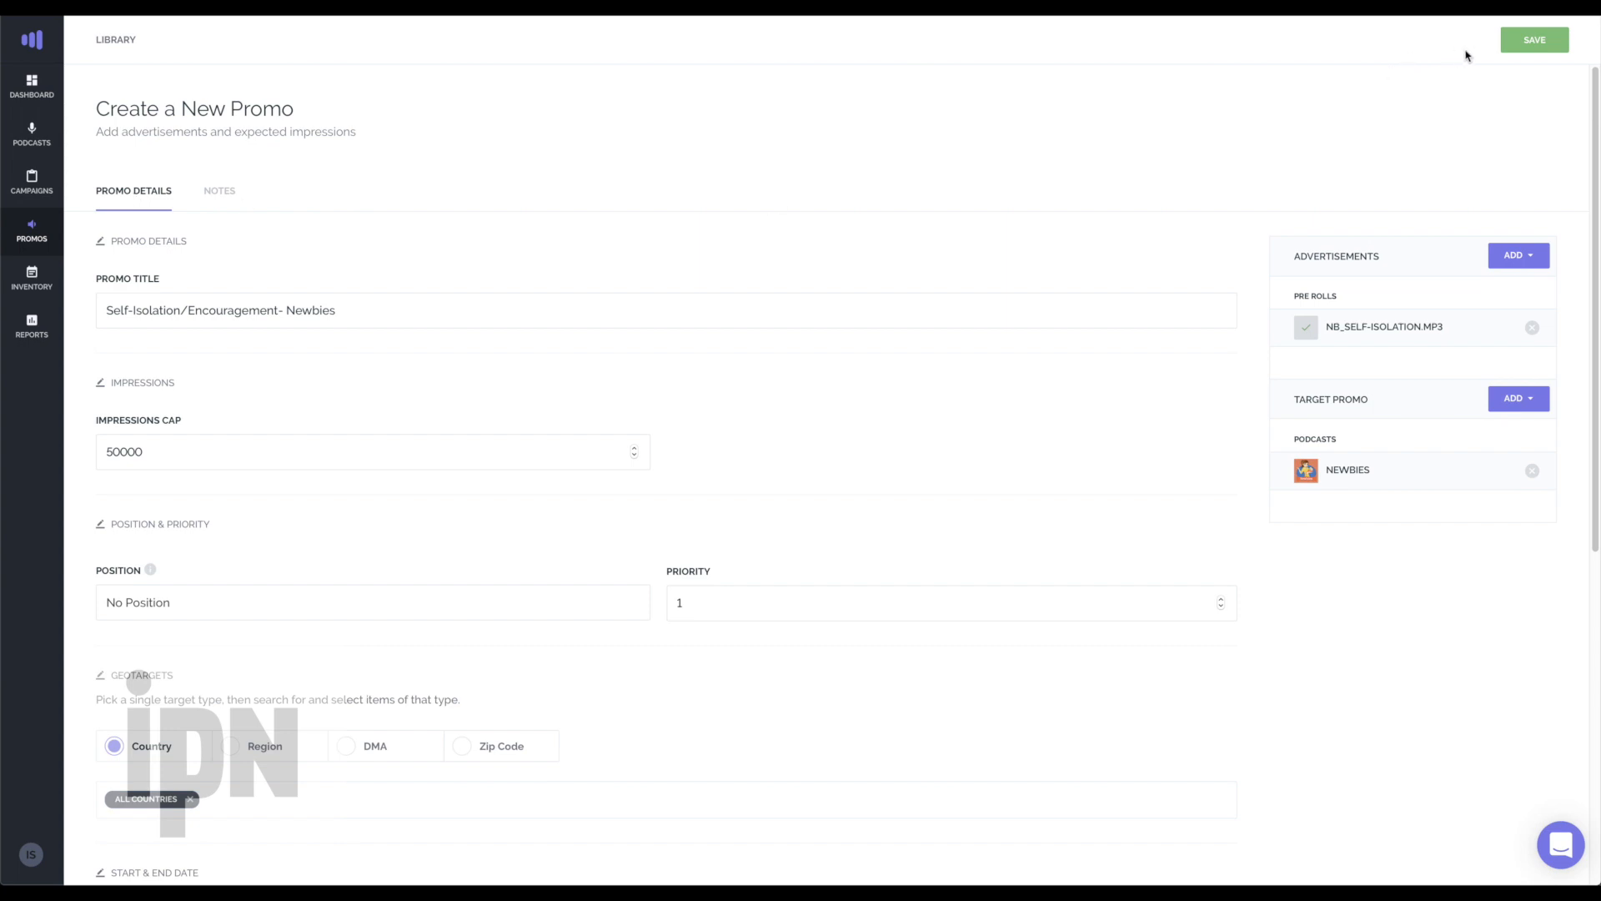
{"action": "left_click", "coordinate": [1539, 42]}
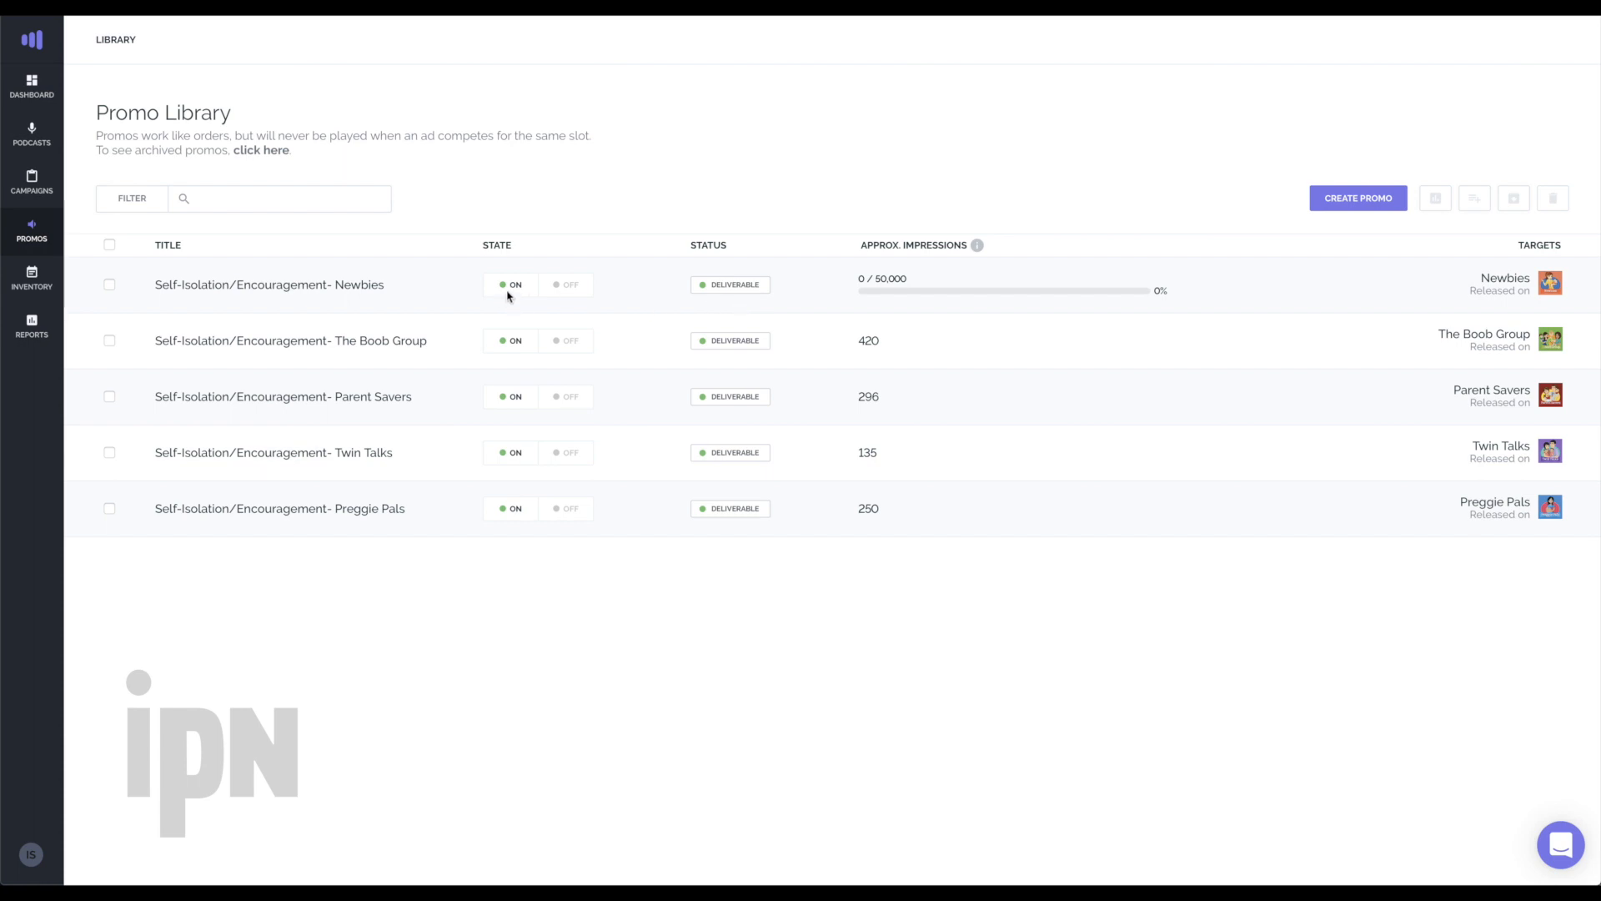
Switch the Newbies promo off and back on in the promo library.
{"action": "left_click", "coordinate": [571, 288]}
{"action": "left_click", "coordinate": [505, 292]}
{"action": "left_click_drag", "start_coordinate": [595, 136], "coordinate": [87, 134]}
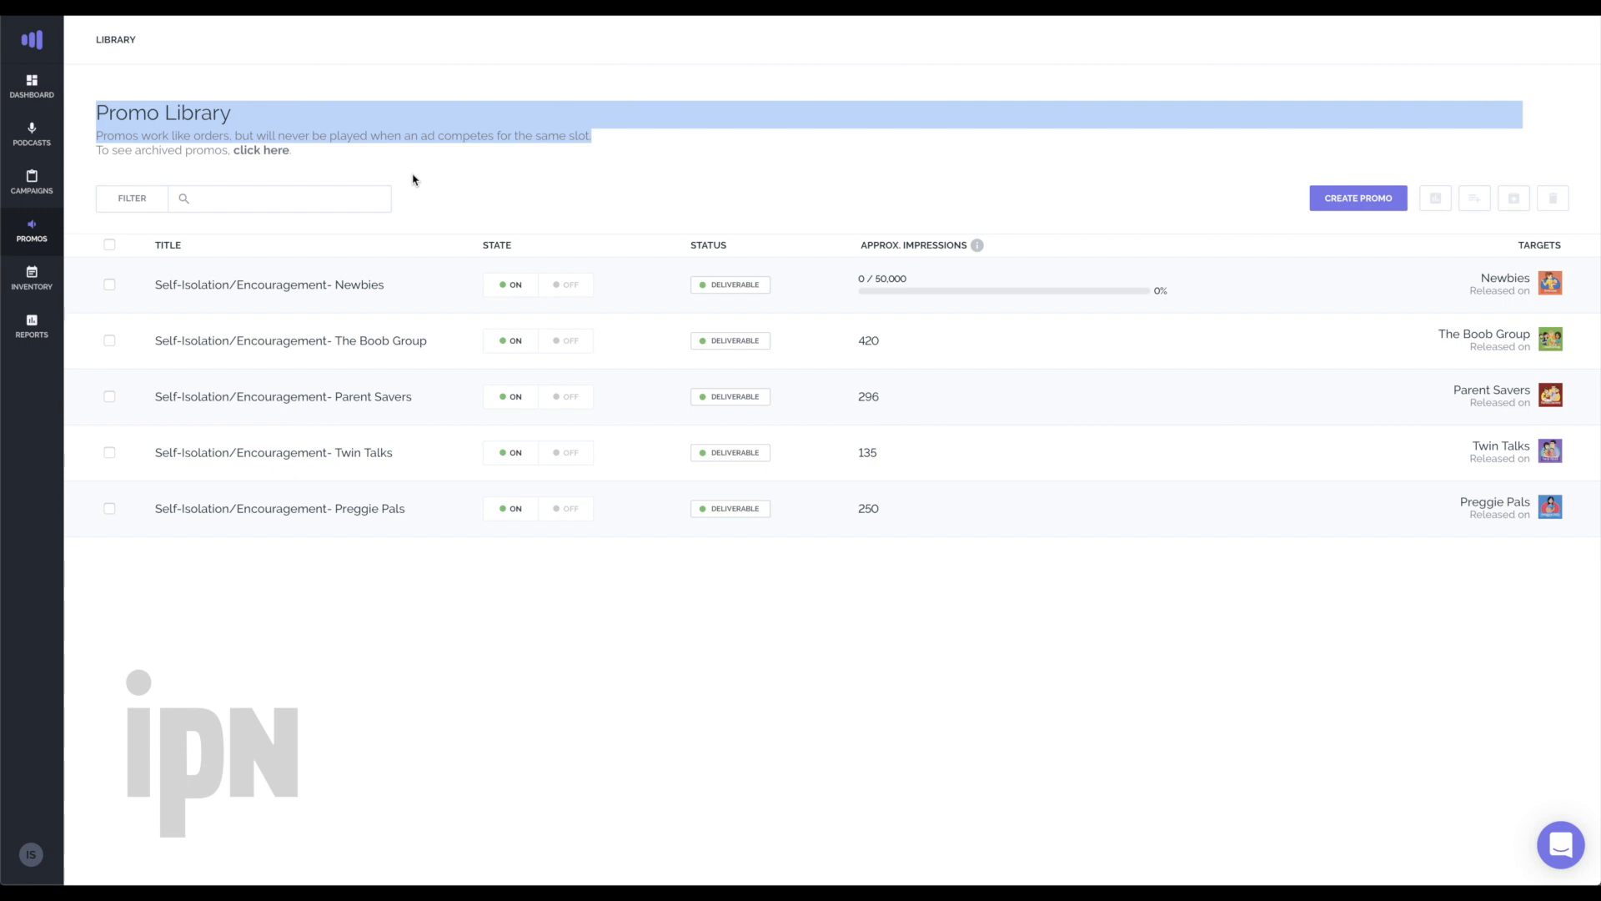
{"action": "left_click", "coordinate": [414, 180]}
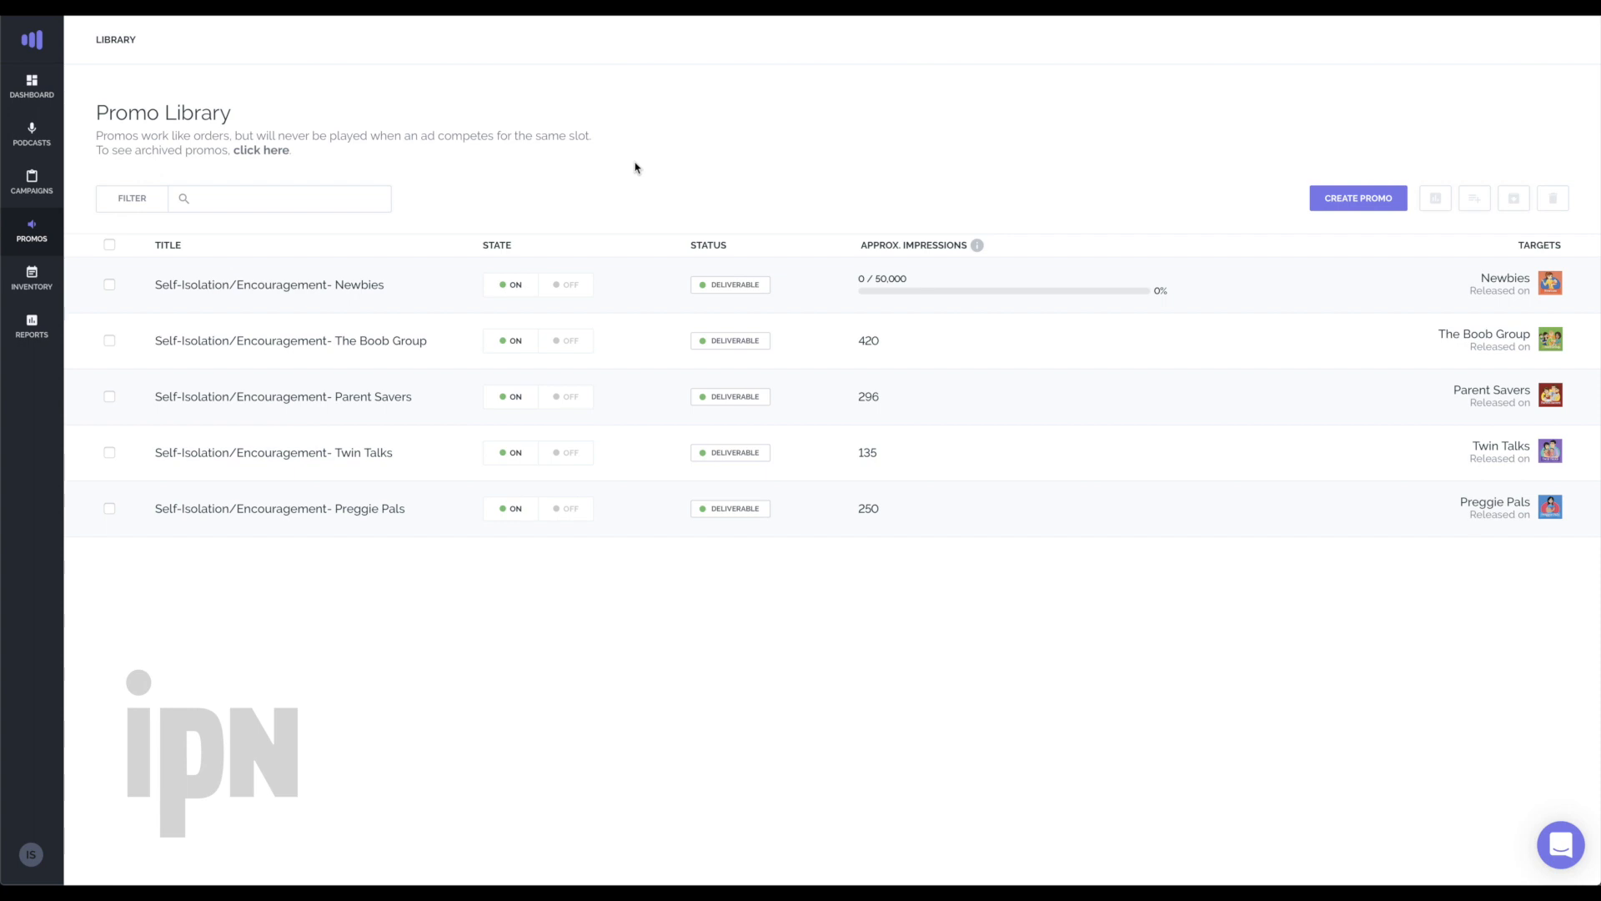